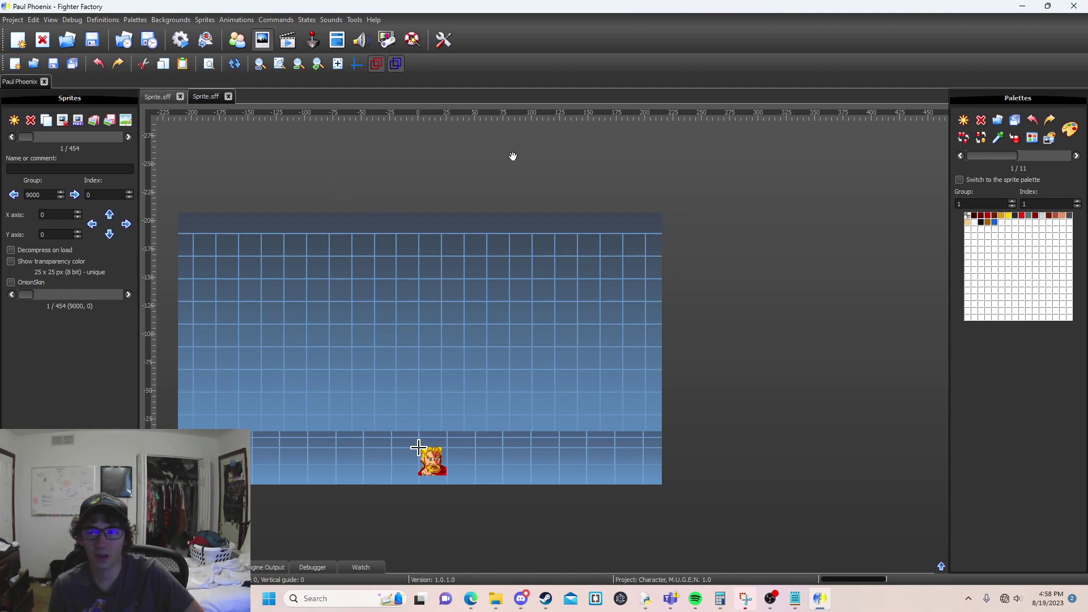
# Step: Minimize the Fighter Factory window holding the Paul Phoenix project
pyautogui.click(1022, 6)
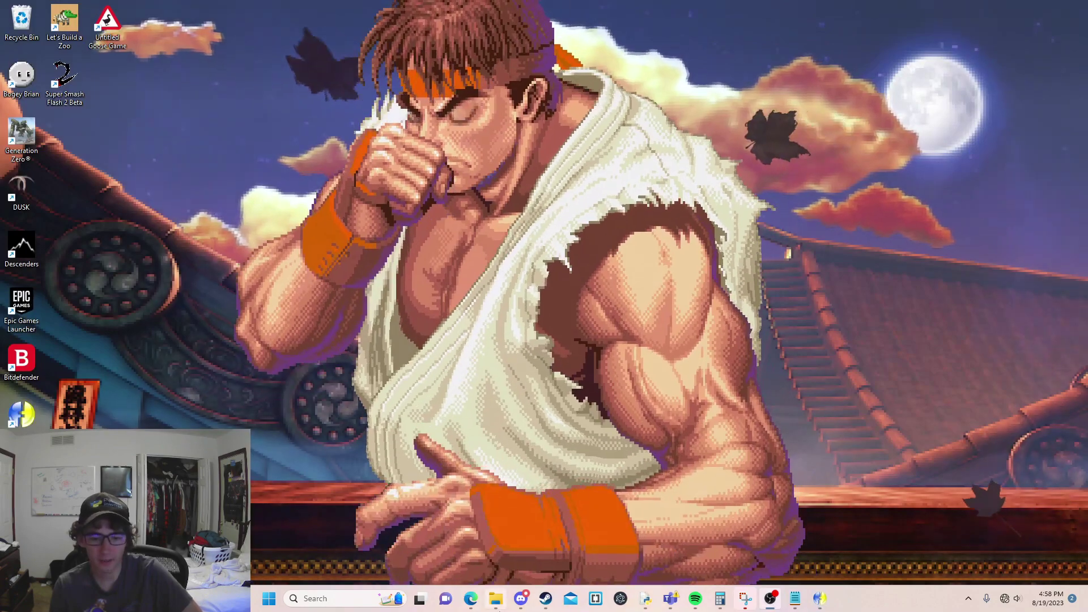
# Step: Launch Anim Importer.exe from the Anim Importer dist folder in File Explorer
pyautogui.click(496, 599)
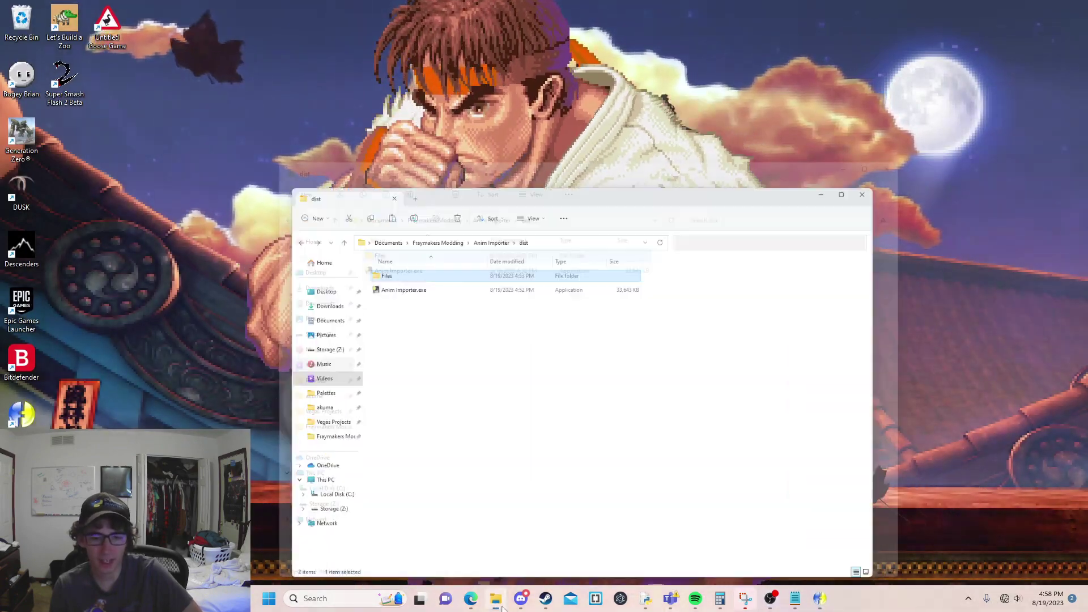
pyautogui.click(385, 214)
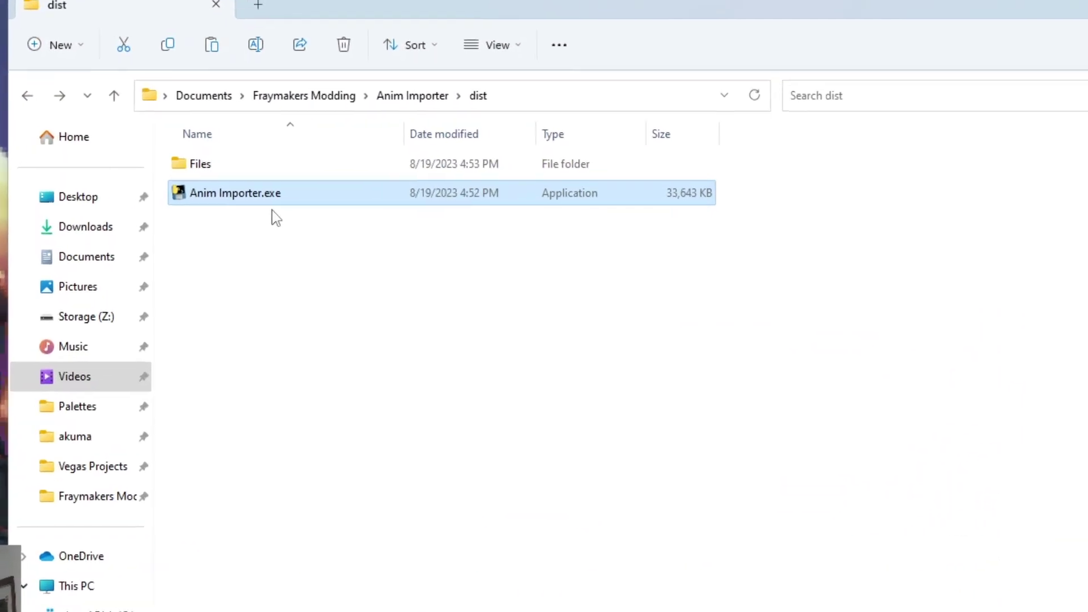
pyautogui.click(333, 195)
pyautogui.doubleClick(337, 195)
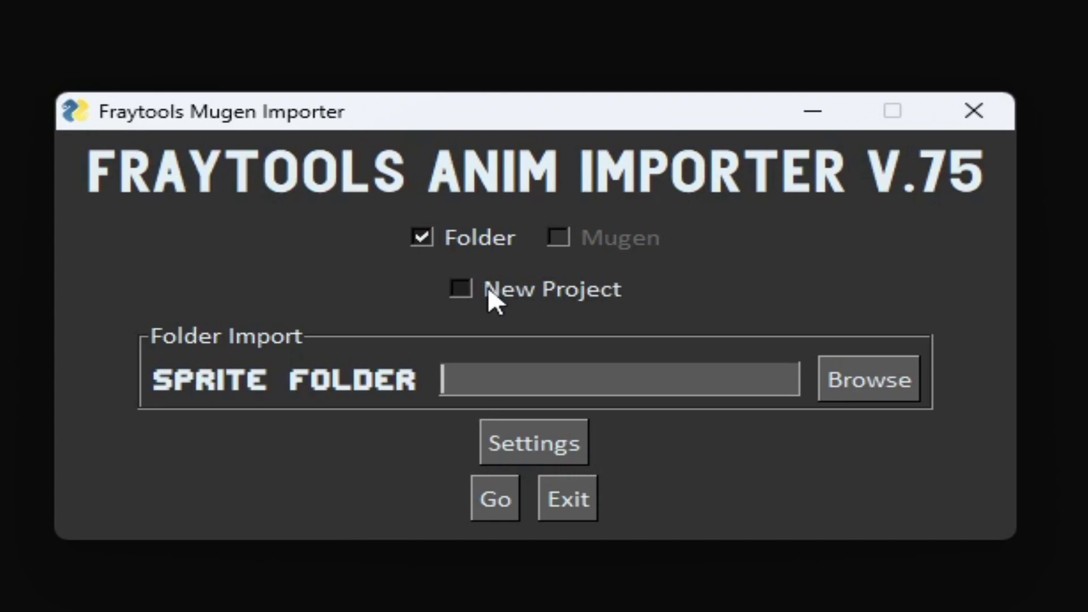
# Step: Set and save the Mugen and Fraymakers folder paths in Settings, then exit to the importer
pyautogui.click(494, 434)
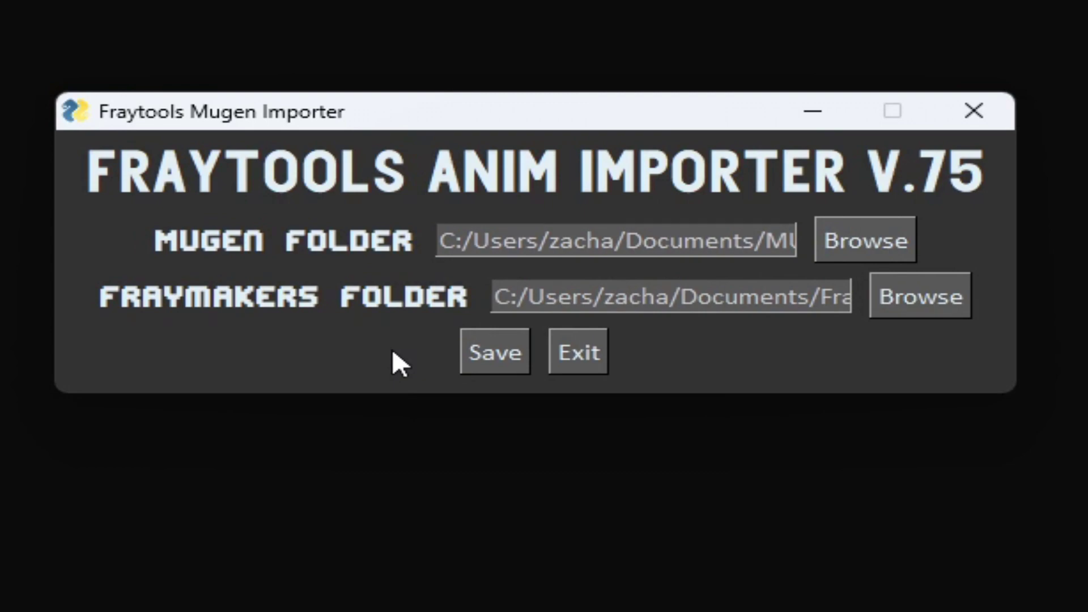
pyautogui.click(852, 238)
pyautogui.click(876, 300)
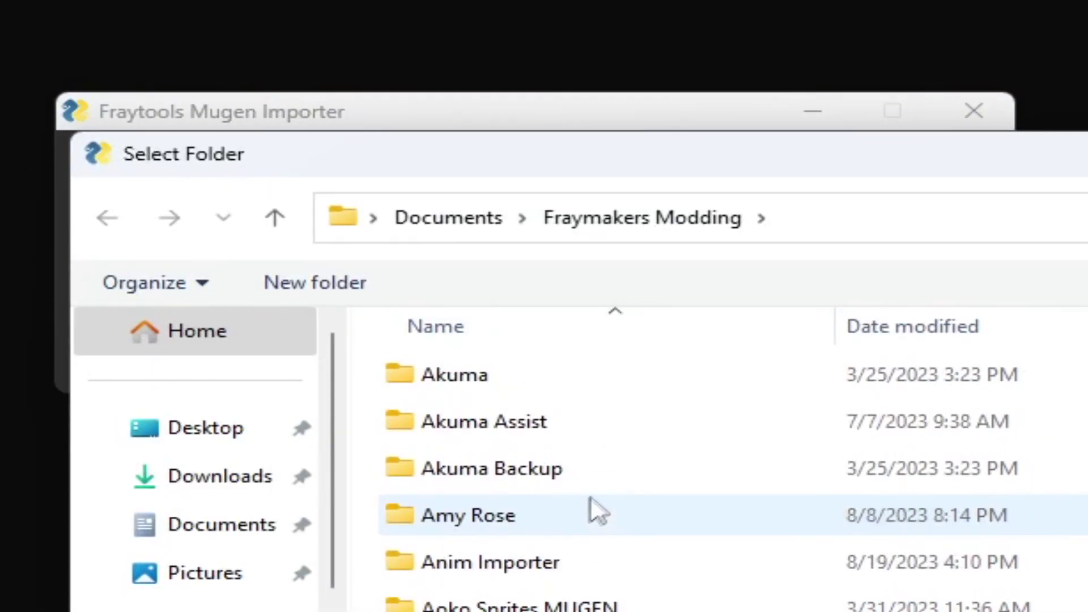
pyautogui.scroll(-10, 559, 567)
pyautogui.scroll(-10, 566, 590)
pyautogui.press('Escape')
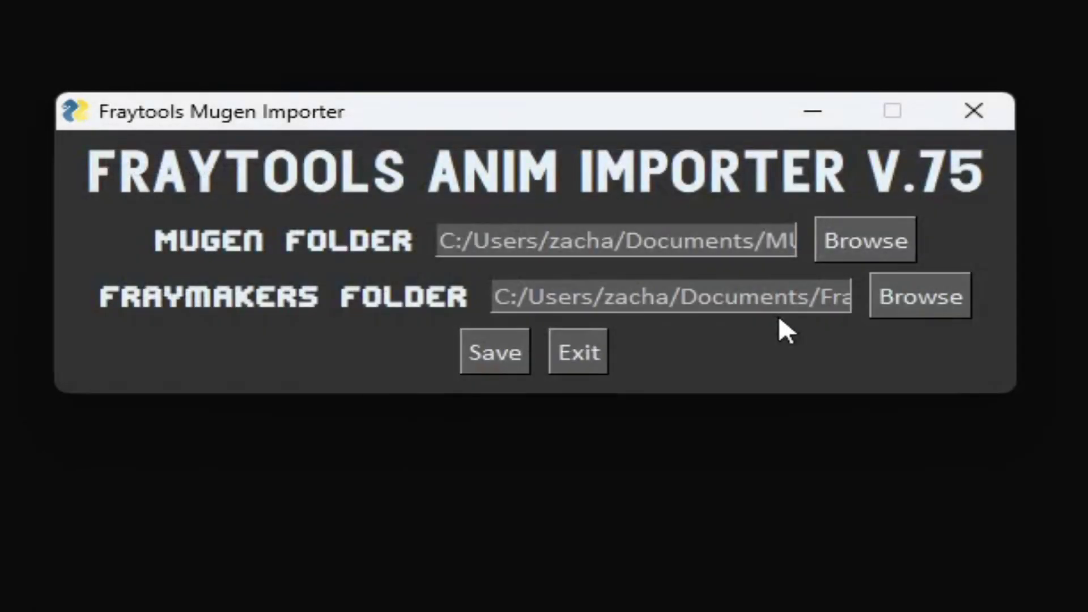
pyautogui.click(488, 364)
pyautogui.click(524, 340)
pyautogui.click(587, 368)
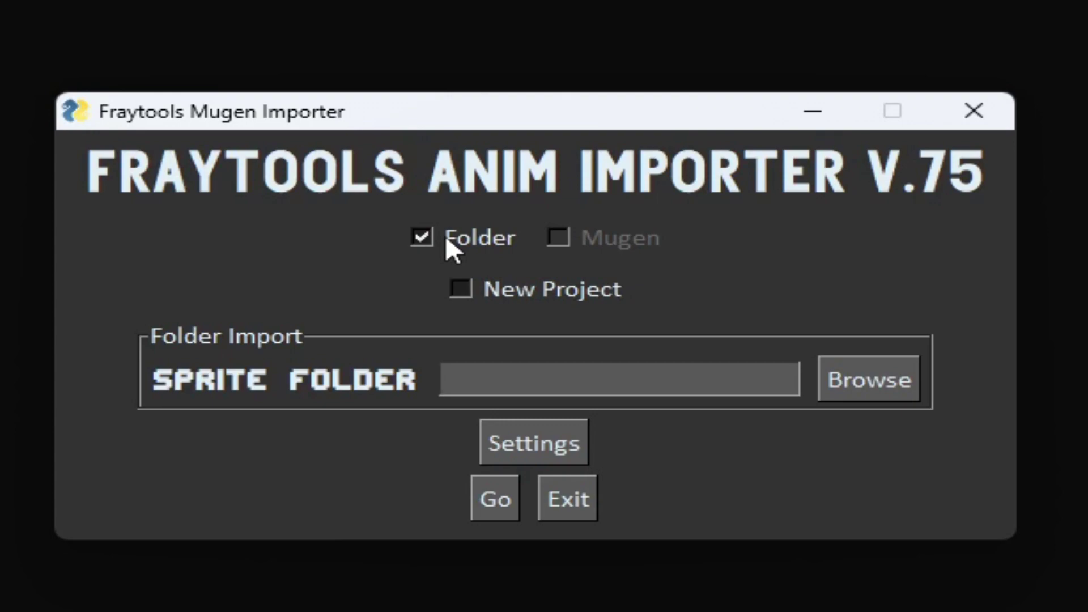
# Step: Switch the importer from Folder to Mugen mode with New Project enabled
pyautogui.click(423, 238)
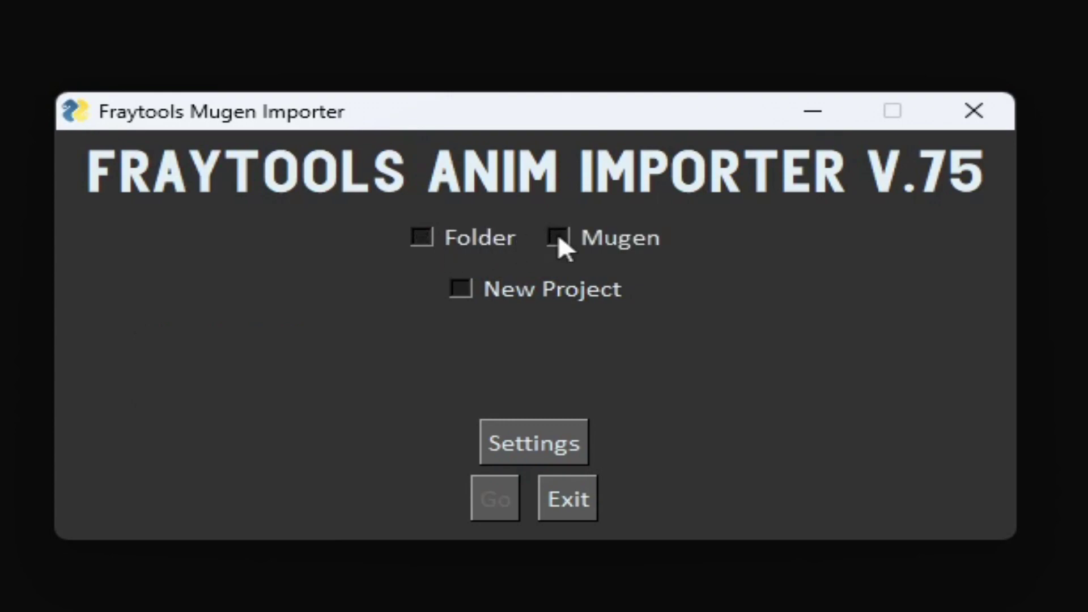
pyautogui.click(424, 237)
pyautogui.click(418, 238)
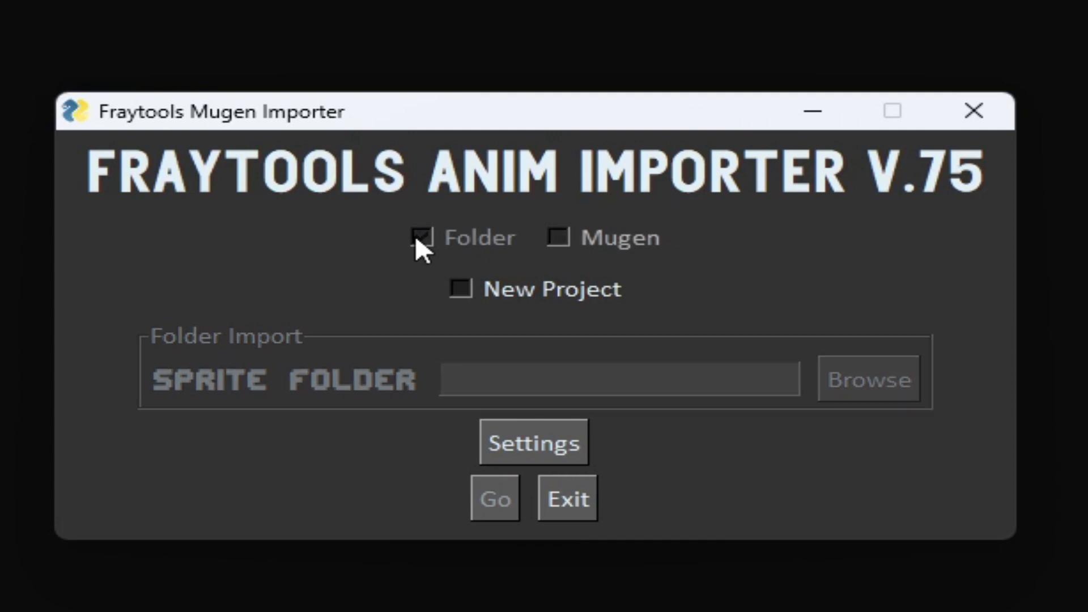
pyautogui.click(560, 237)
pyautogui.click(355, 288)
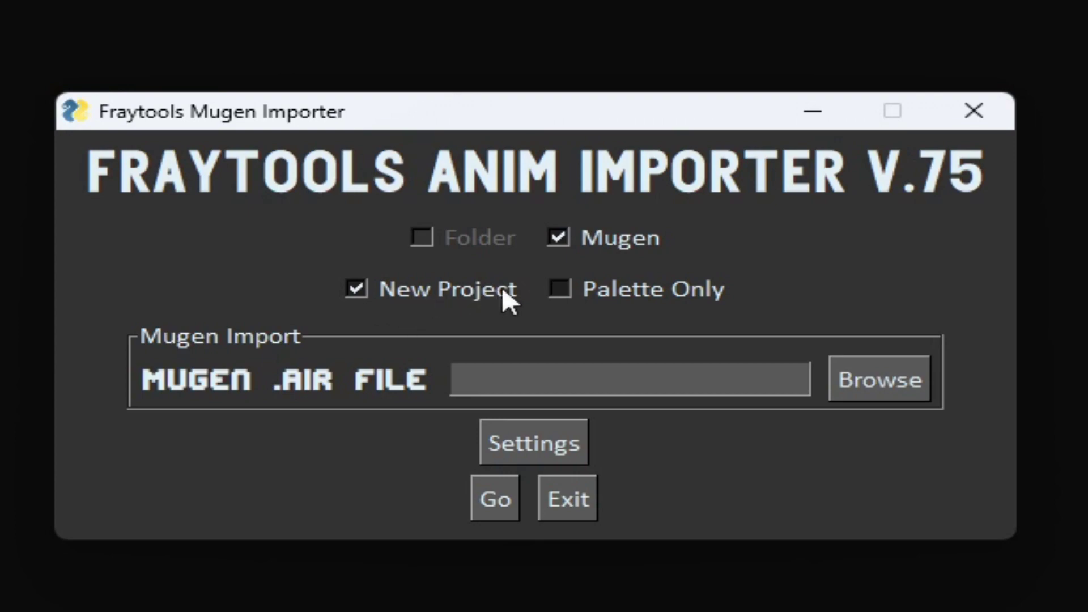
# Step: Select MUGEN\chars\Paul\Animation.air as the .AIR file and run the import
pyautogui.click(868, 390)
pyautogui.click(490, 389)
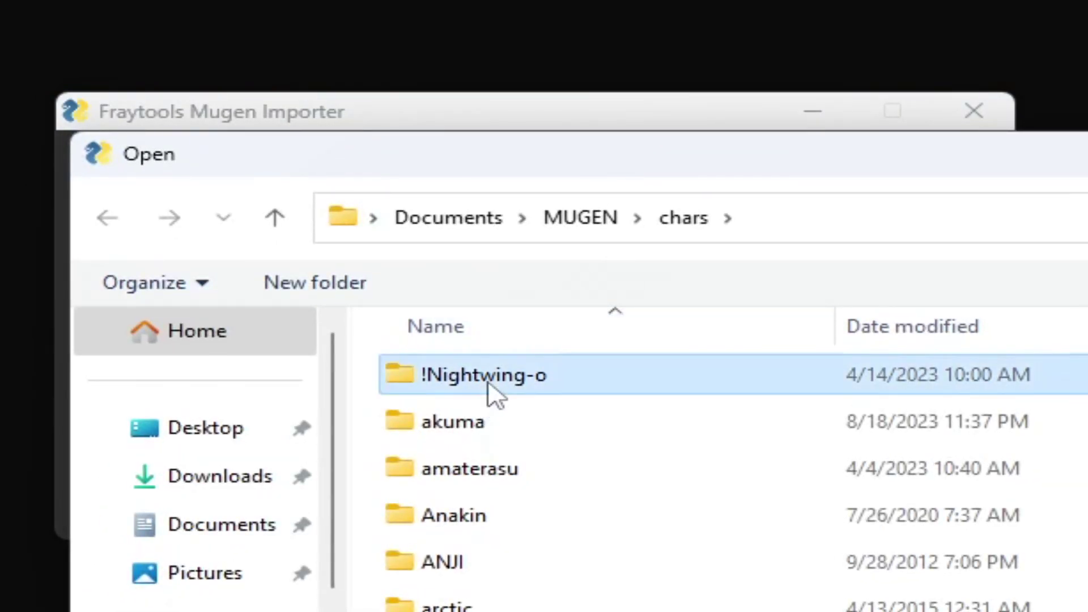
pyautogui.write('paul')
pyautogui.click(454, 375)
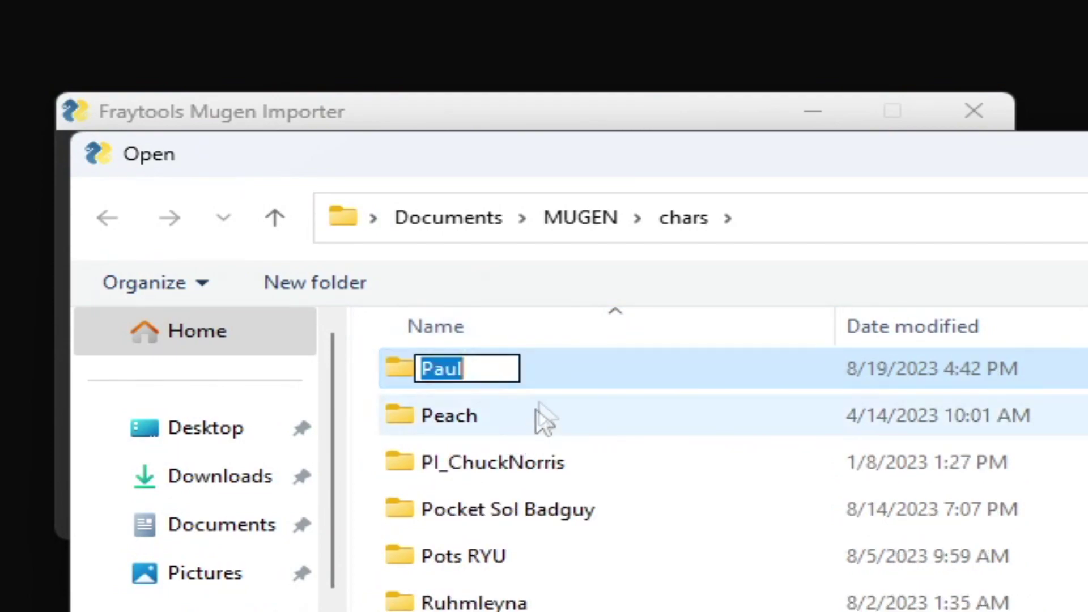
pyautogui.doubleClick(581, 374)
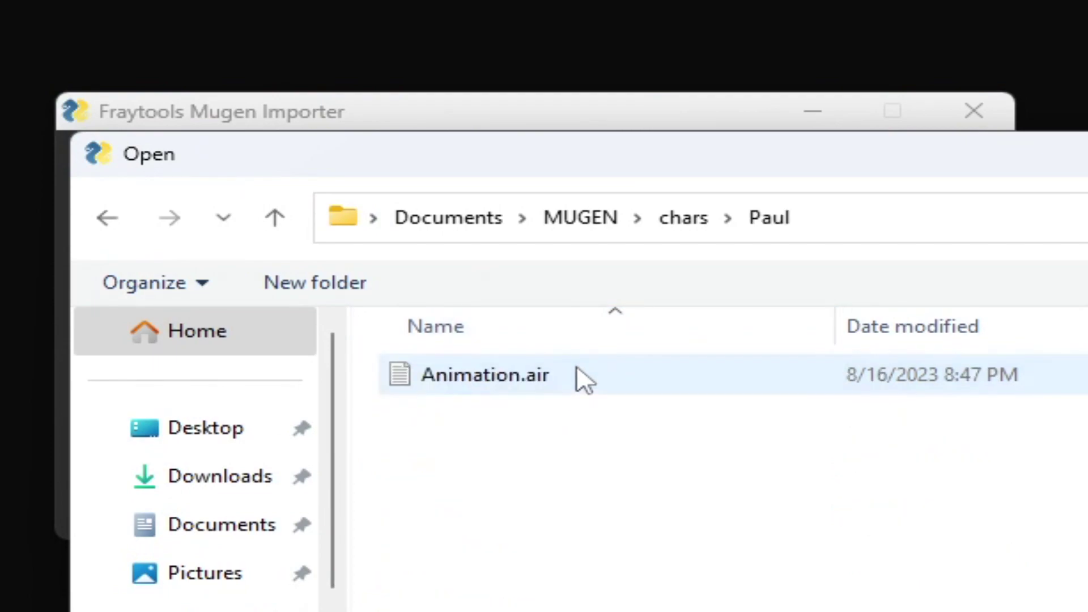
pyautogui.doubleClick(549, 391)
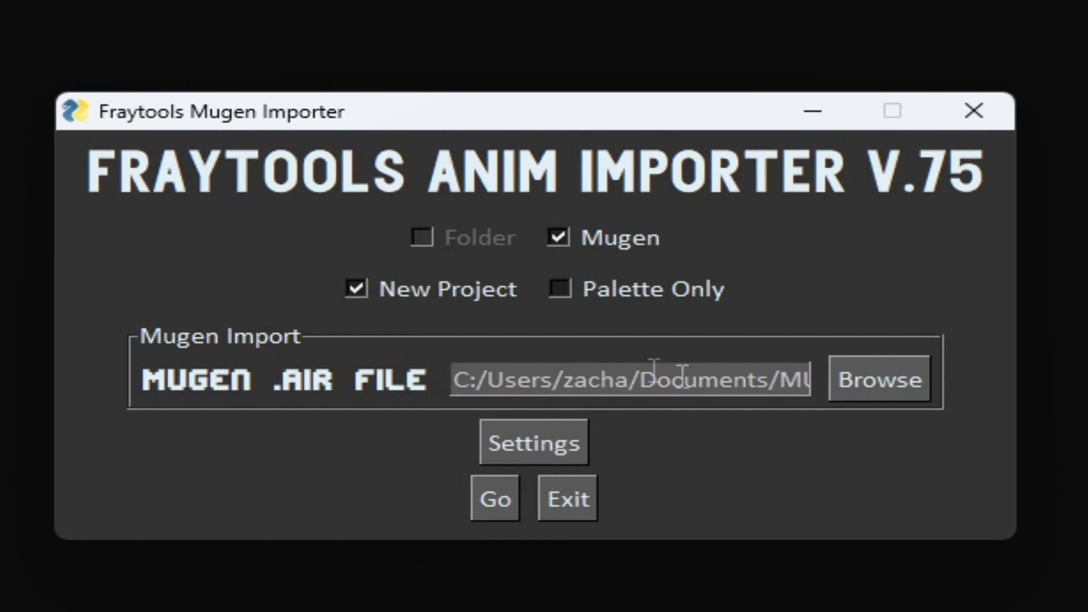
pyautogui.click(489, 507)
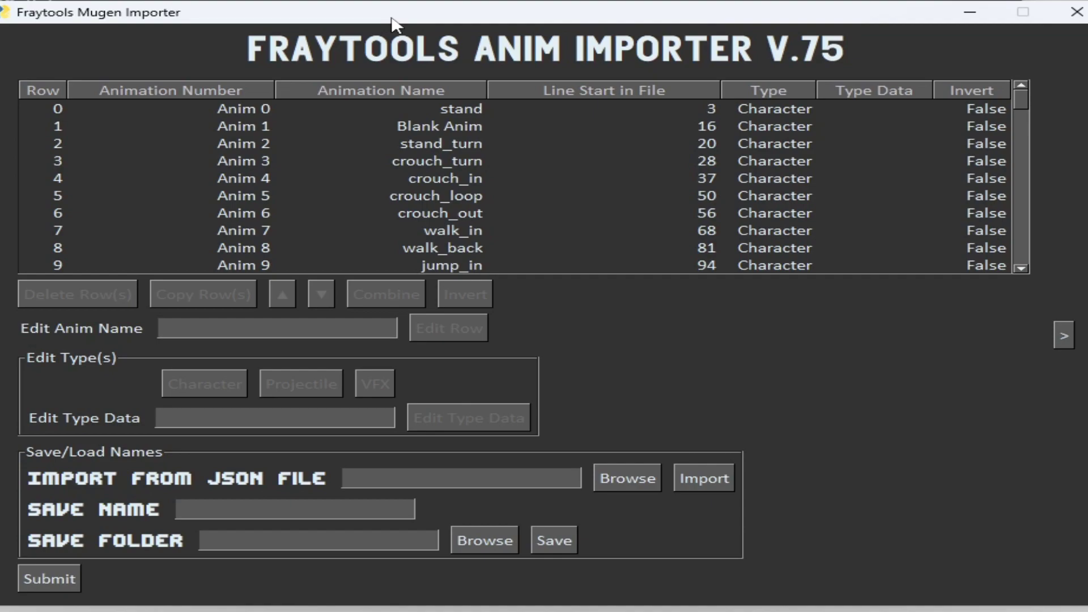
pyautogui.click(434, 108)
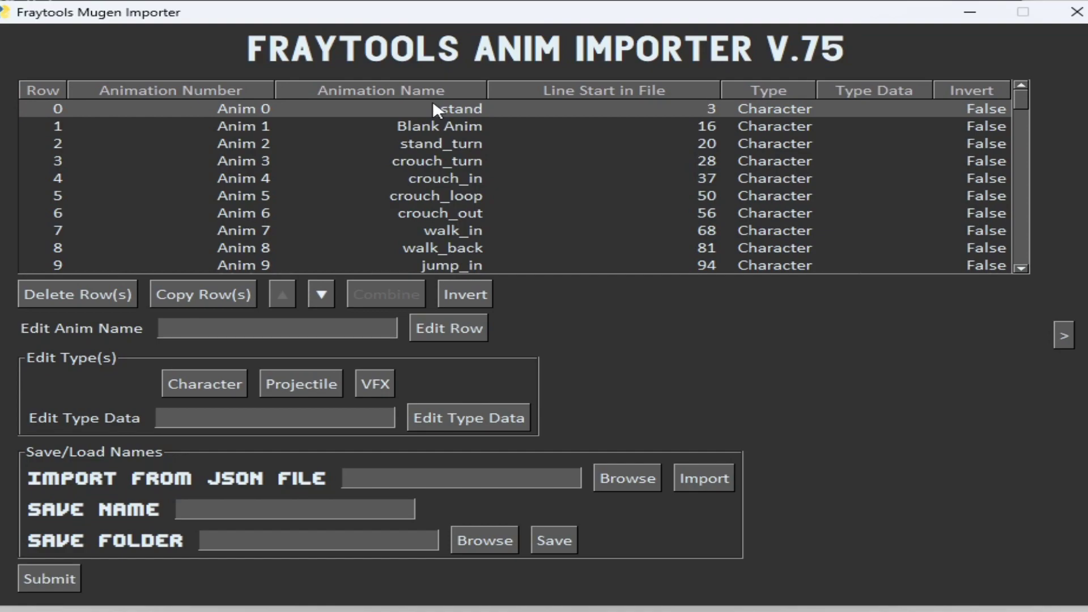
pyautogui.click(321, 295)
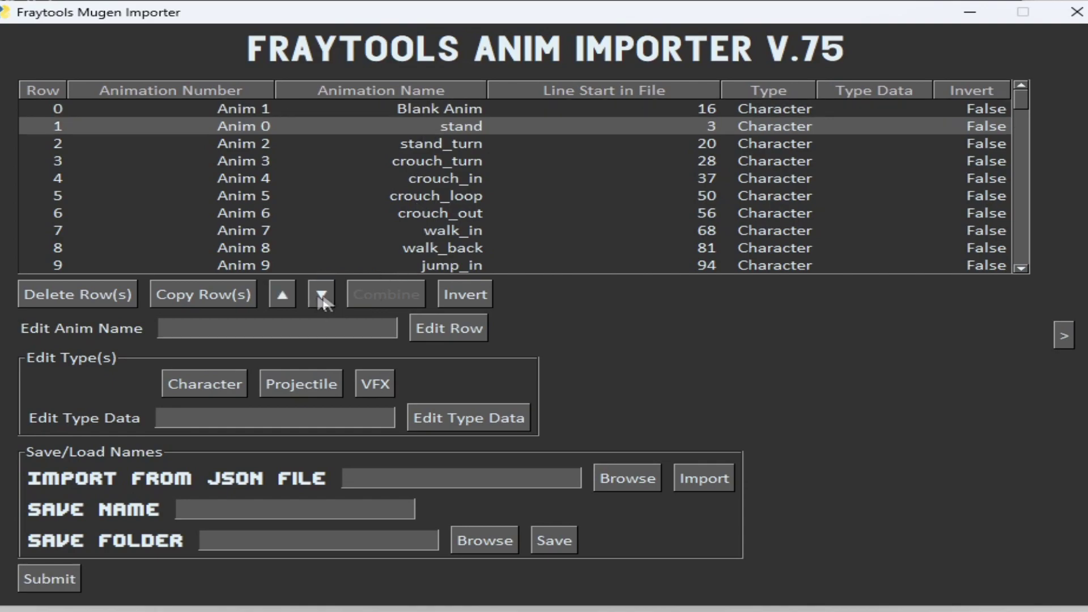
pyautogui.click(313, 302)
pyautogui.click(294, 300)
pyautogui.click(294, 300)
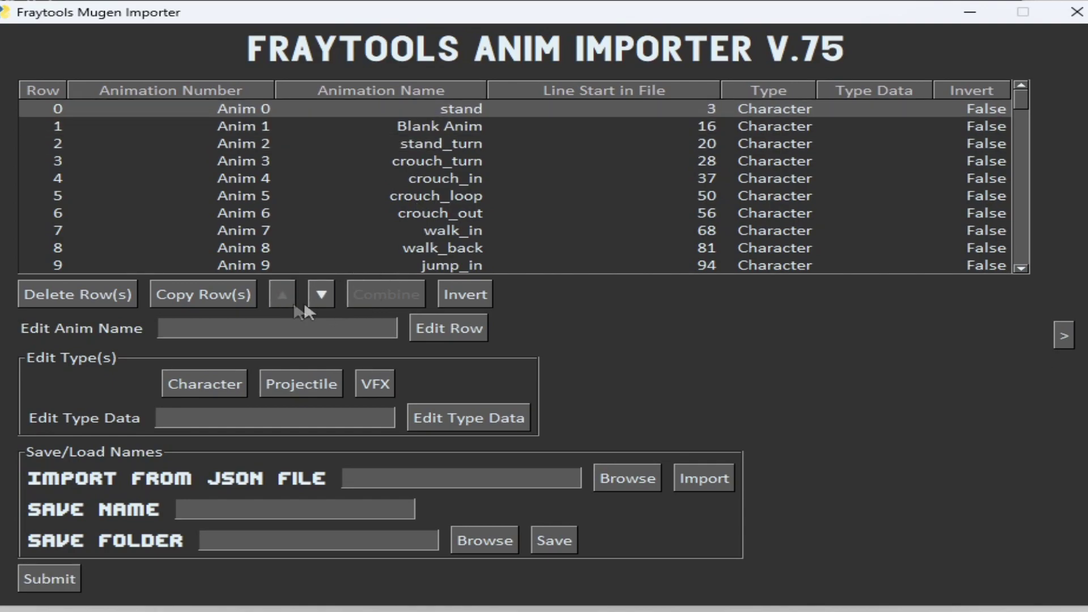
pyautogui.click(220, 296)
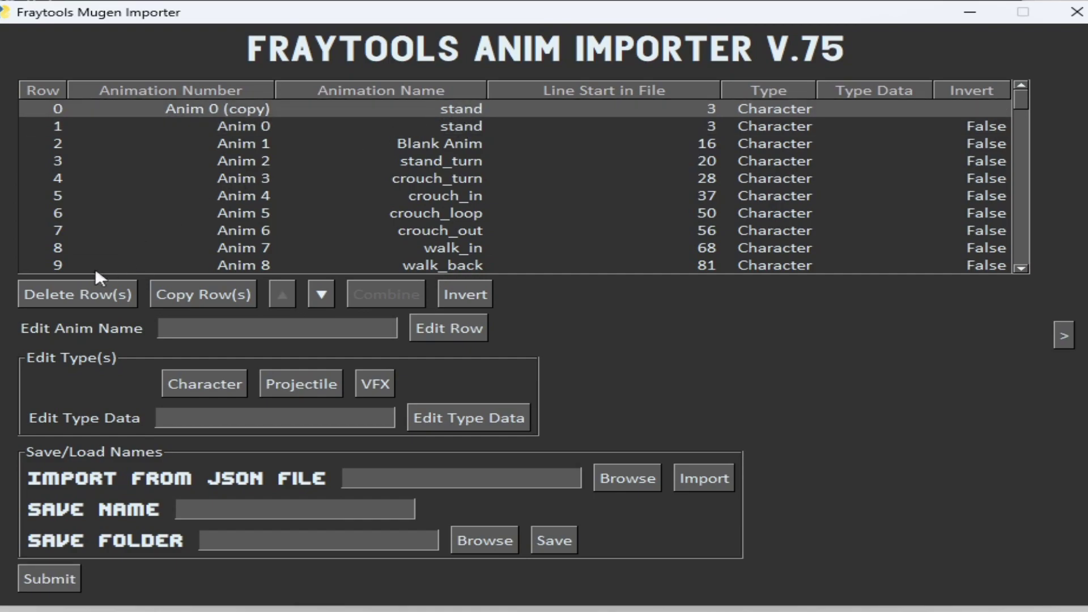
pyautogui.click(90, 289)
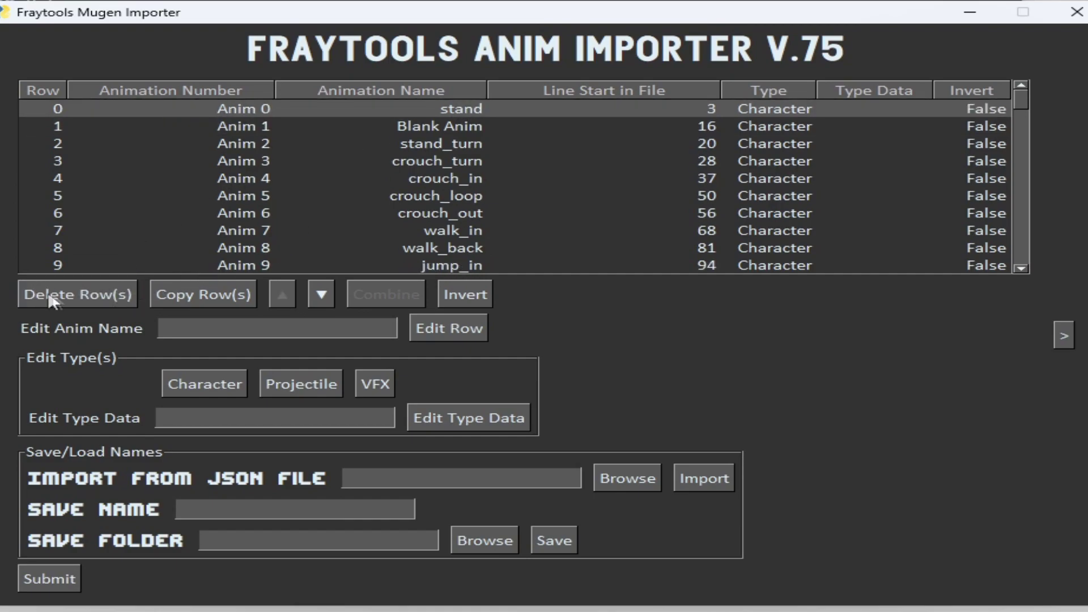
pyautogui.click(432, 127)
pyautogui.scroll(-4, 454, 153)
pyautogui.scroll(-3, 447, 157)
pyautogui.click(468, 165)
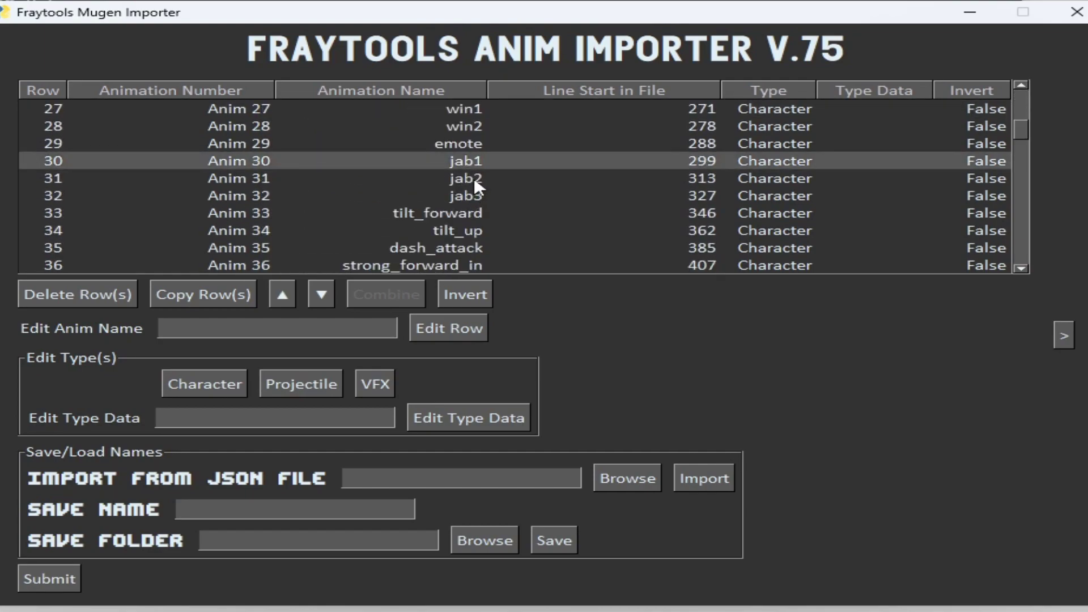
pyautogui.keyDown('shift'); pyautogui.click(469, 178); pyautogui.keyUp('shift')
pyautogui.keyDown('shift'); pyautogui.click(470, 192); pyautogui.keyUp('shift')
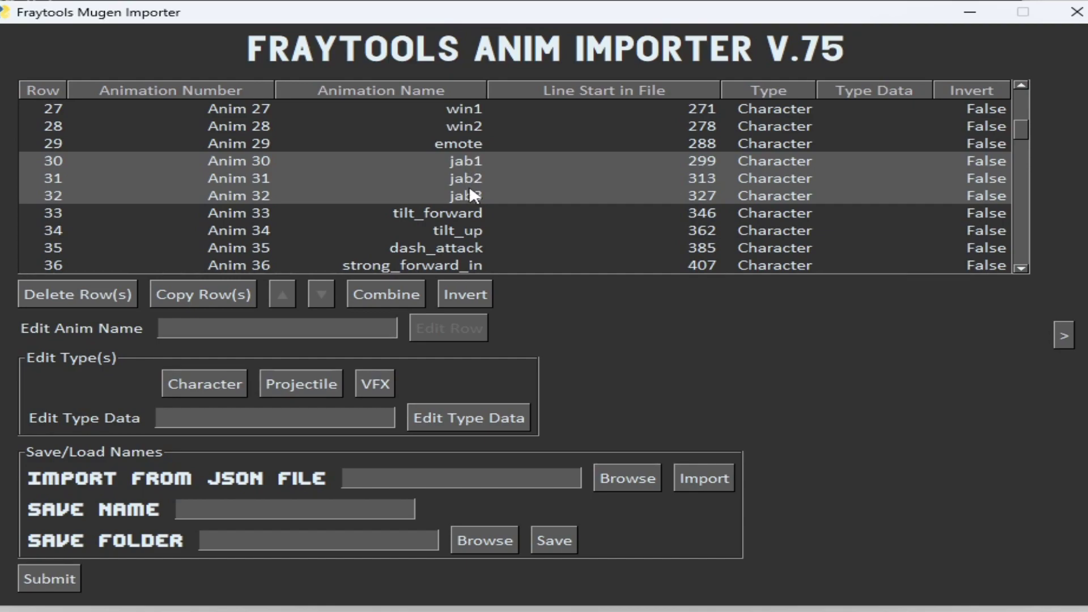
pyautogui.click(400, 286)
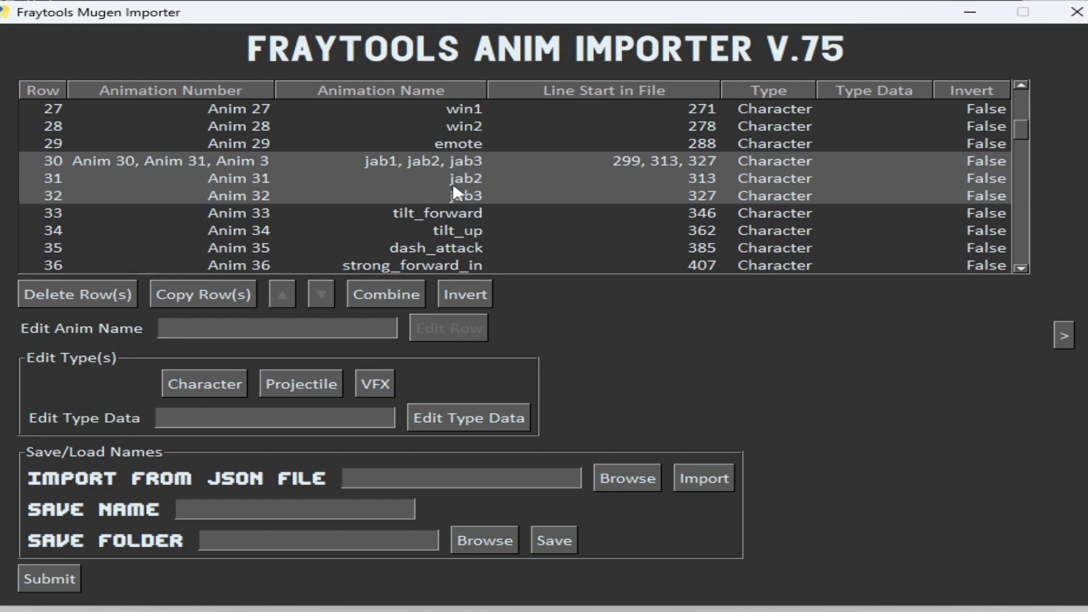
pyautogui.scroll(3, 453, 193)
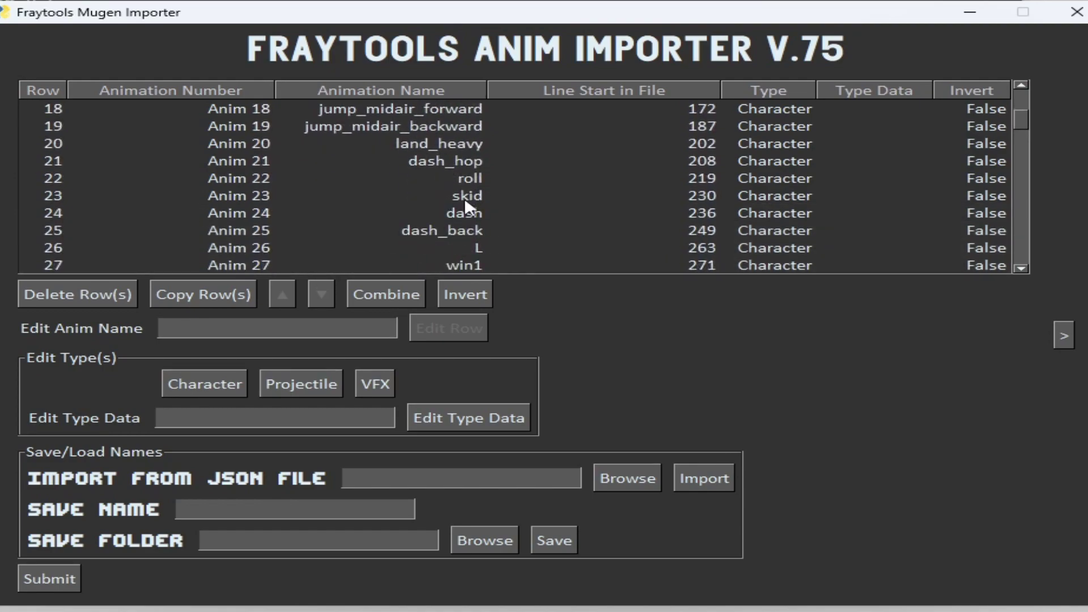
pyautogui.scroll(6, 465, 201)
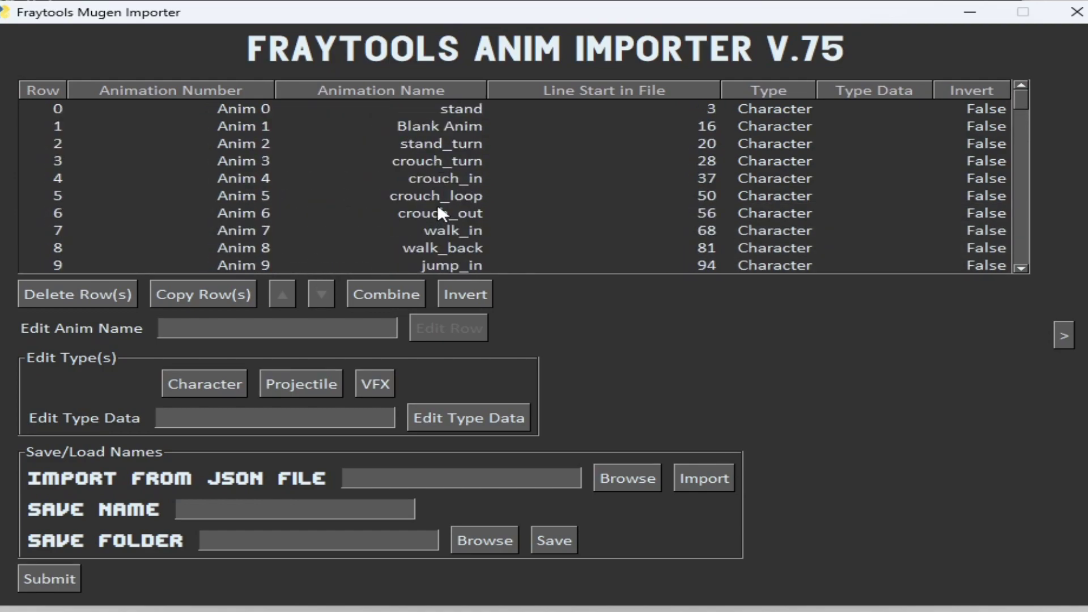
pyautogui.click(448, 126)
# Step: Rename row 1's animation from Blank Anim to 'test'
pyautogui.click(256, 327)
pyautogui.write('test')
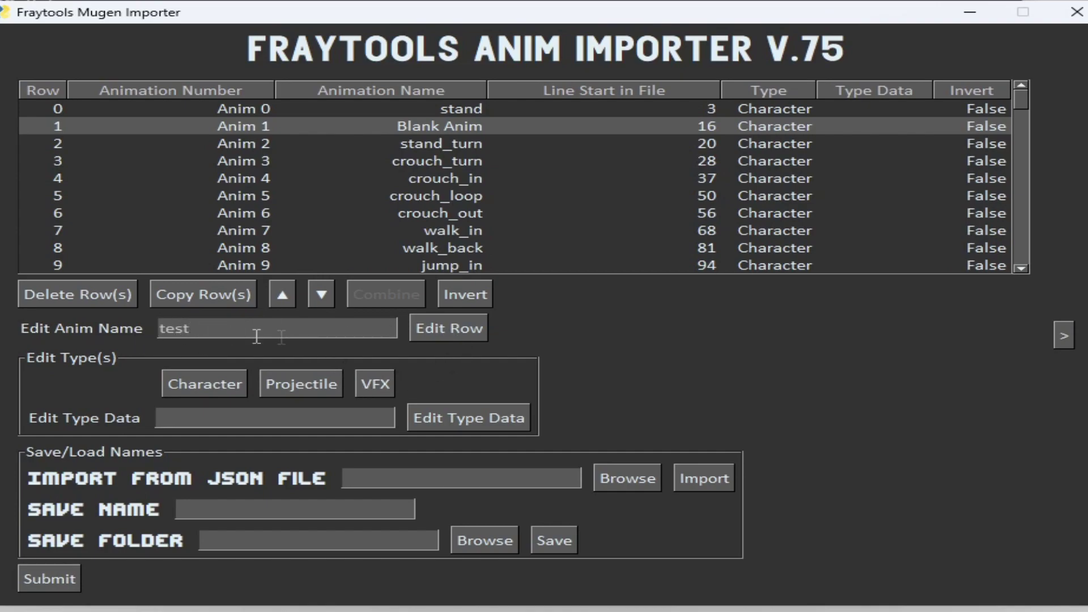
pyautogui.click(443, 327)
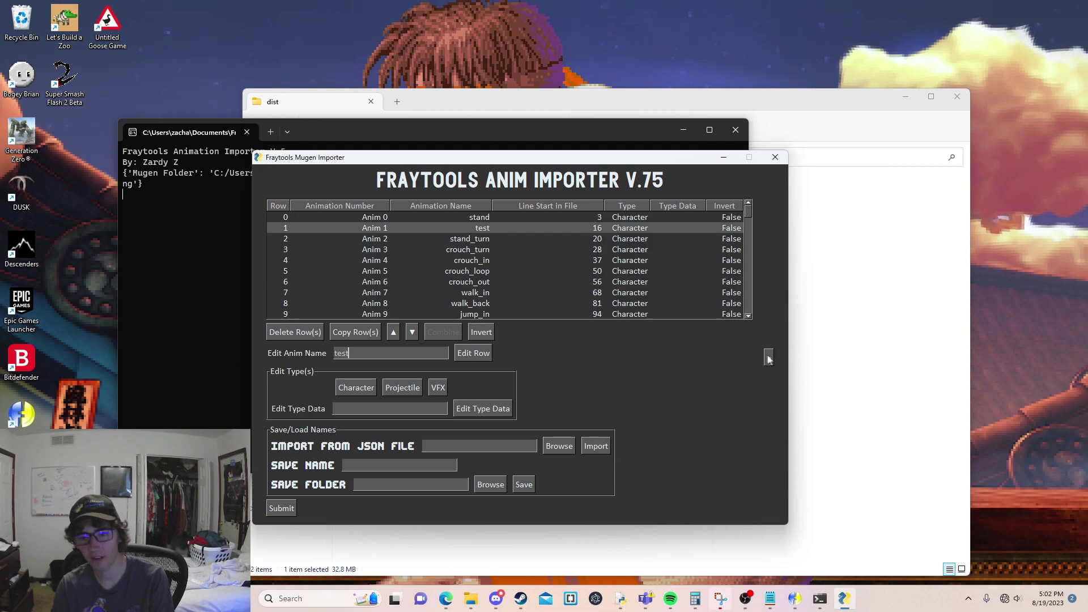
pyautogui.click(769, 357)
# Step: Rename row 1 to 'intro', then shorten it to 'intr'
pyautogui.moveTo(827, 162); pyautogui.dragTo(564, 104)
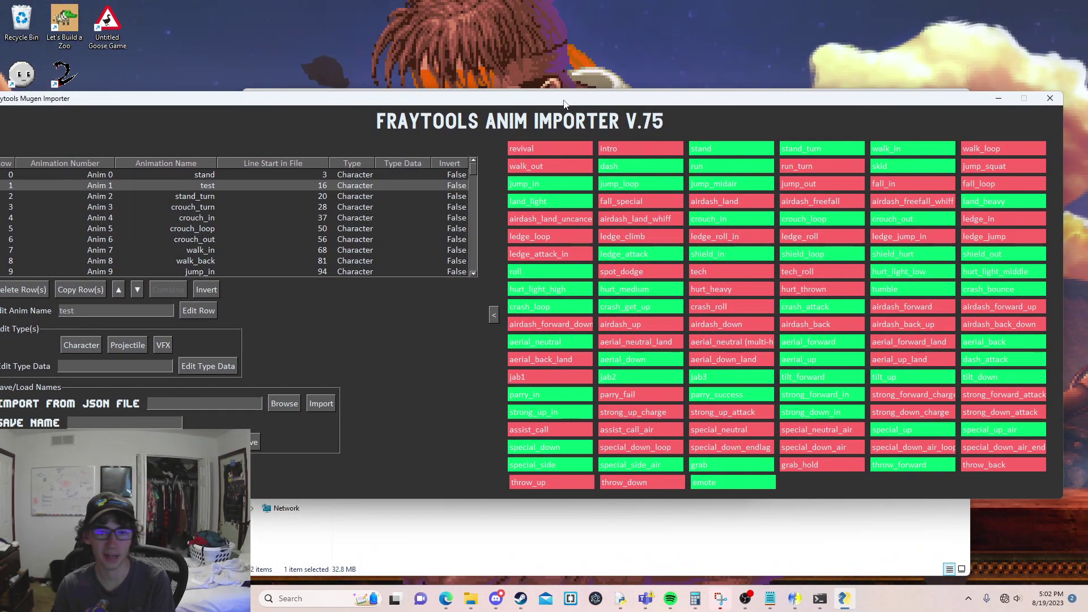
pyautogui.moveTo(564, 104); pyautogui.dragTo(596, 103)
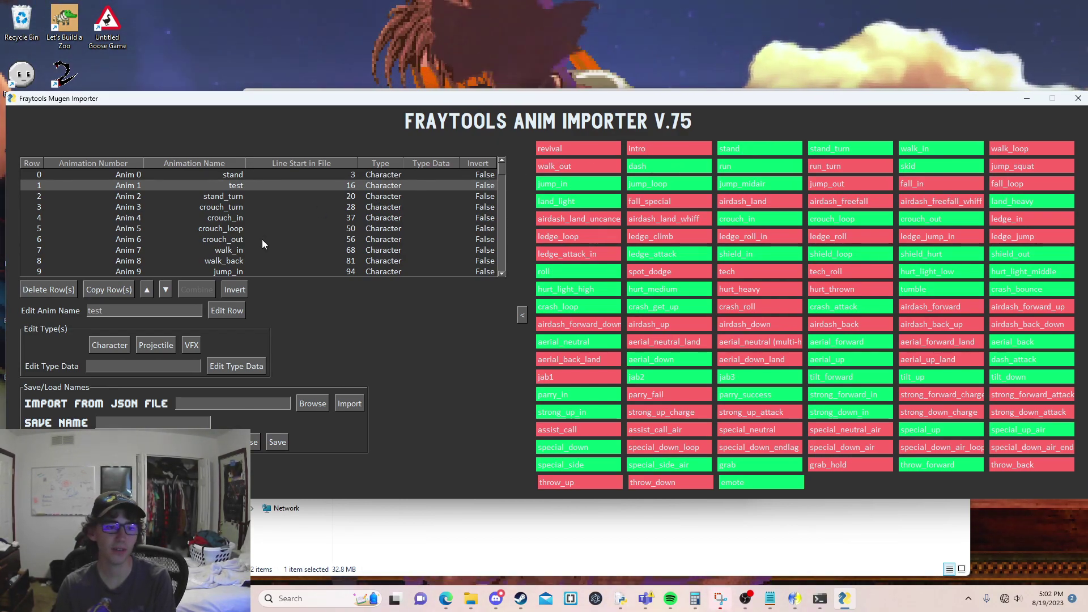
pyautogui.press('BackSpace')
pyautogui.press('BackSpace')
pyautogui.press('BackSpace')
pyautogui.press('BackSpace')
pyautogui.write('intro')
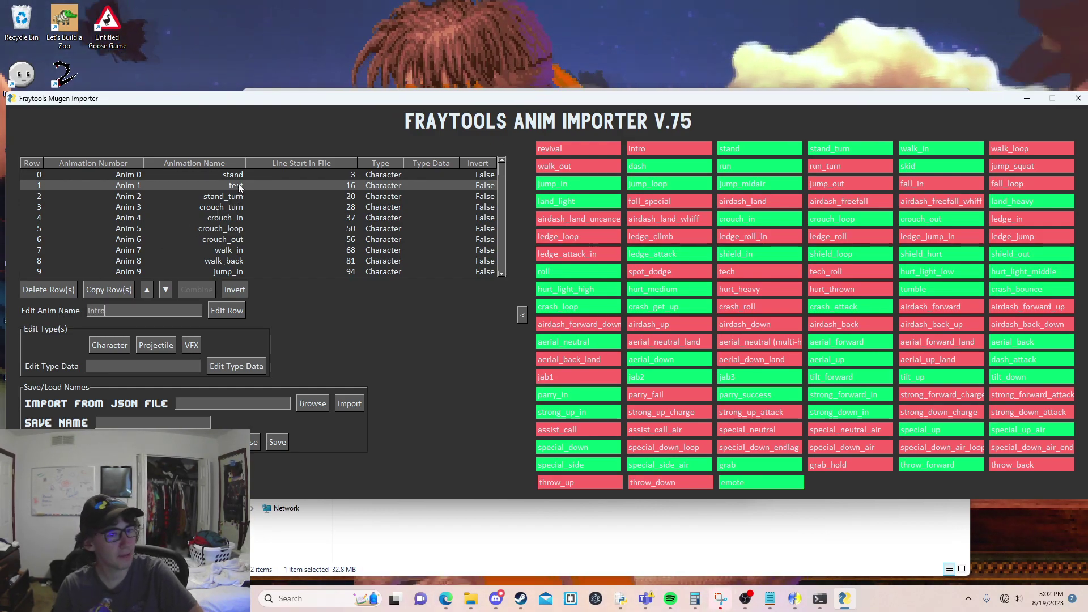
pyautogui.click(227, 310)
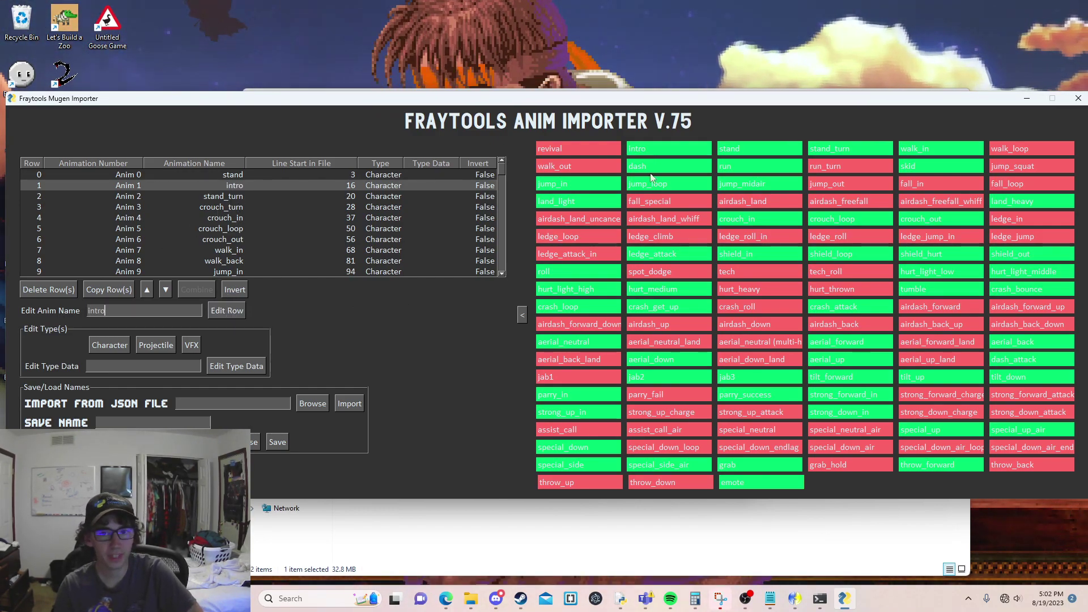
pyautogui.press('BackSpace')
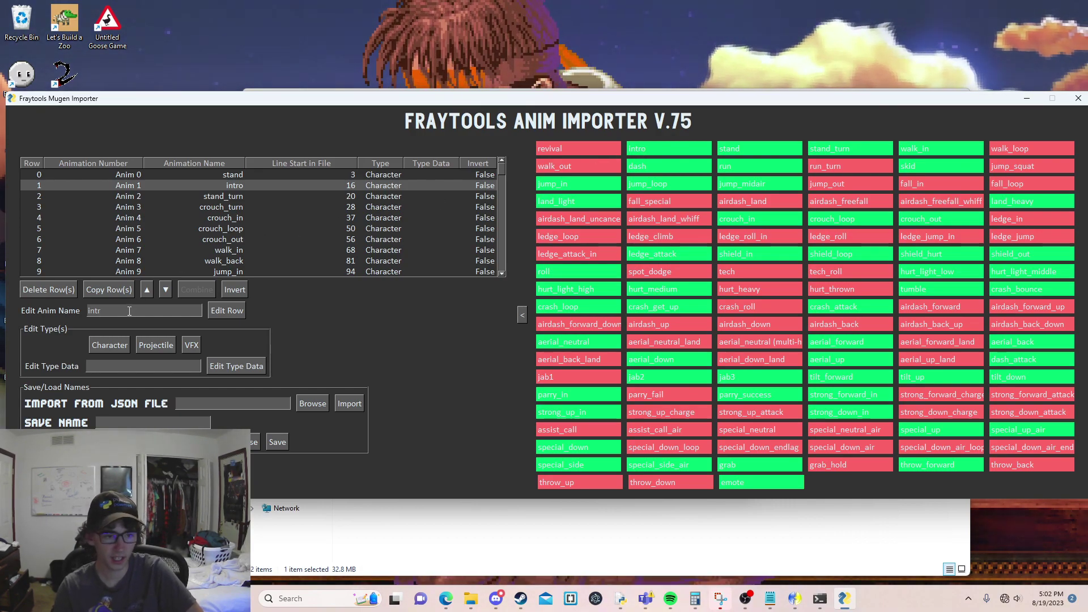
pyautogui.click(226, 310)
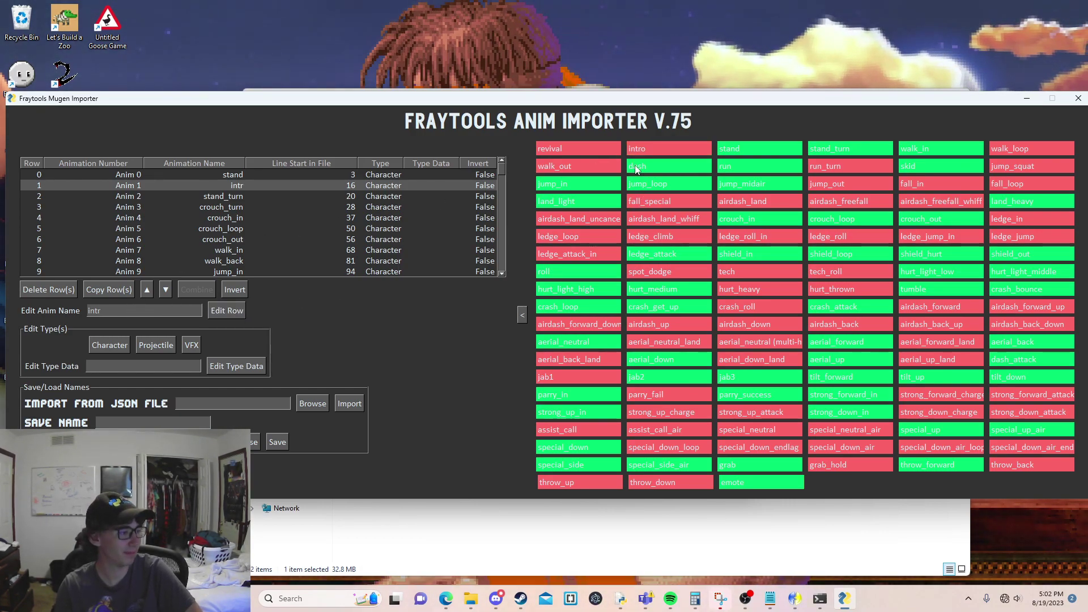
# Step: Collapse the Fraytools name grid and select the stand animation in row 0
pyautogui.click(522, 315)
pyautogui.moveTo(388, 105); pyautogui.dragTo(611, 121)
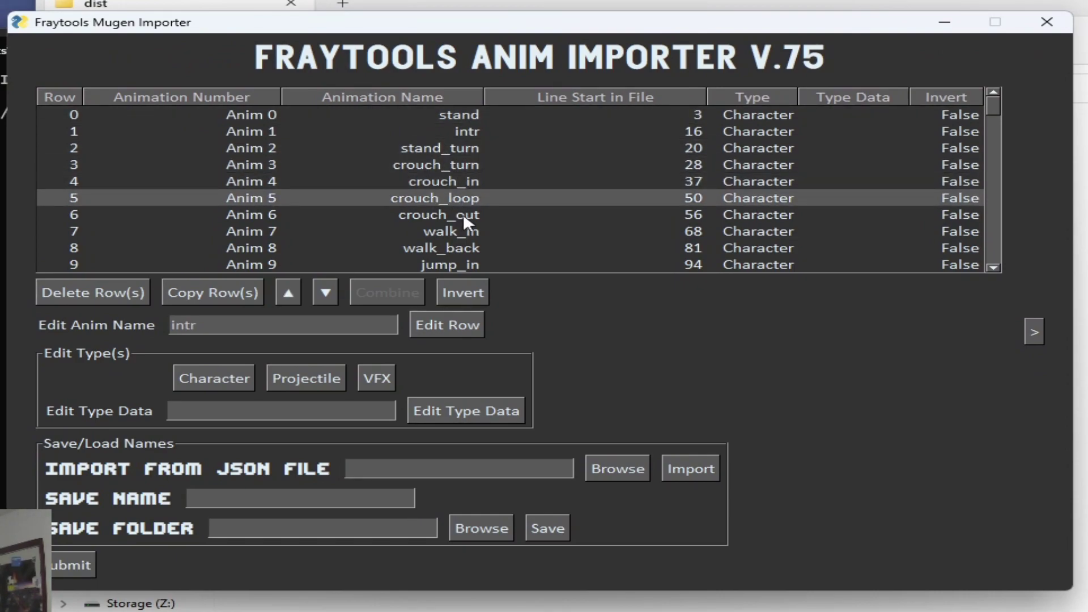
pyautogui.click(442, 117)
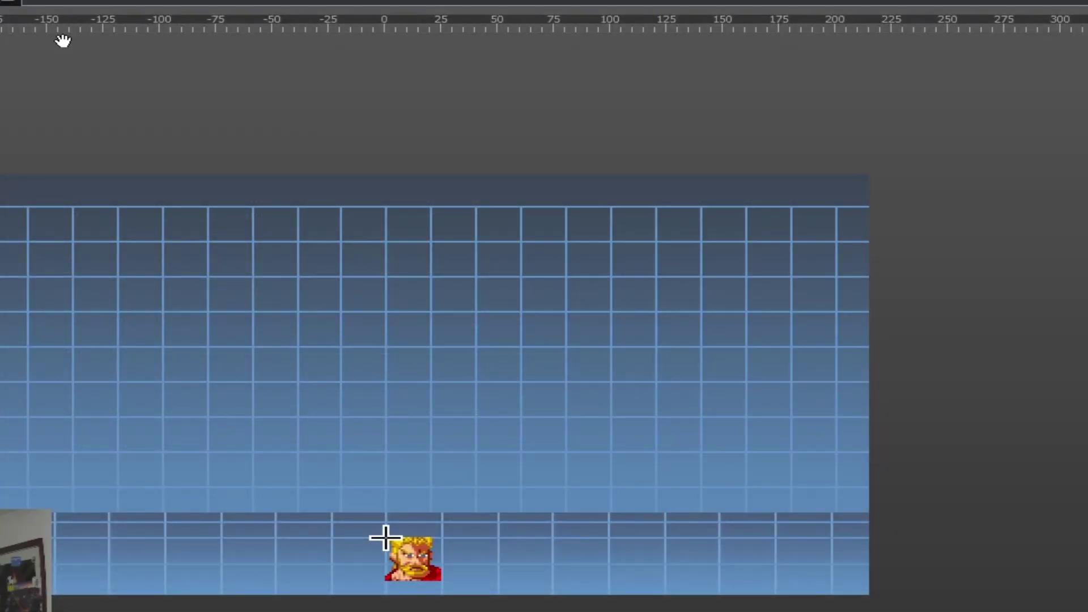
# Step: Load Animation.air through Fighter Factory's Open animations... command
pyautogui.click(34, 2)
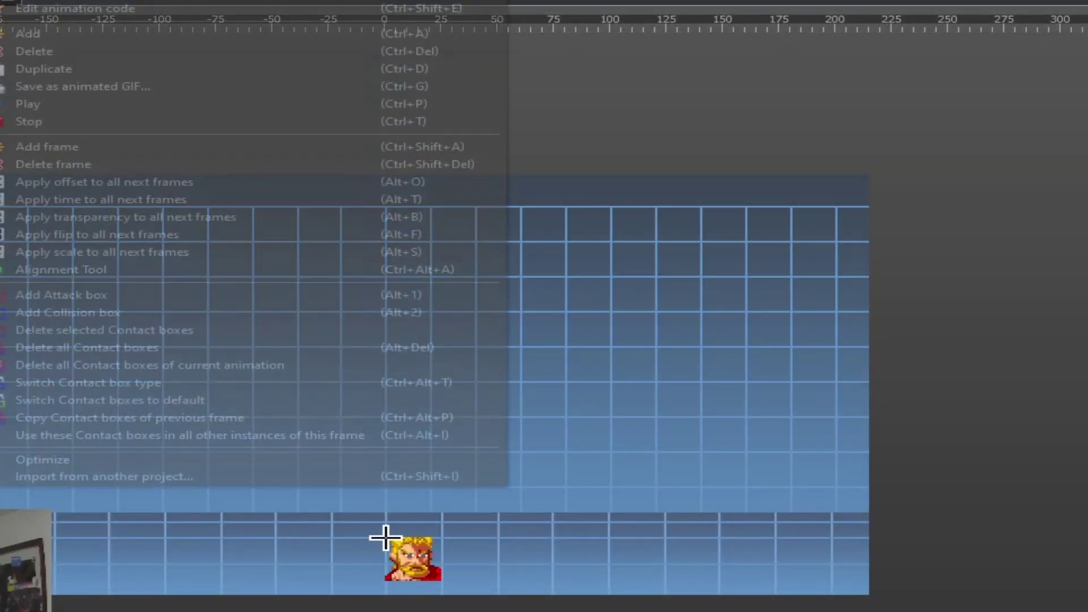
pyautogui.click(145, 477)
pyautogui.doubleClick(360, 153)
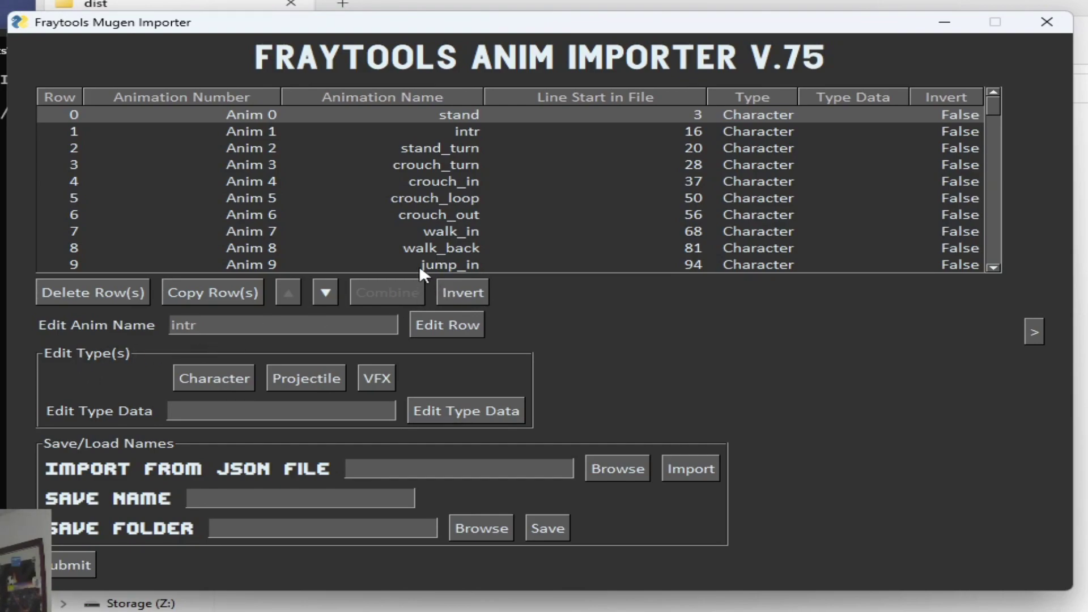
# Step: Scroll the animation table down to the GUARDSTART and GUARD rows around rows 79–85
pyautogui.scroll(-5, 774, 182)
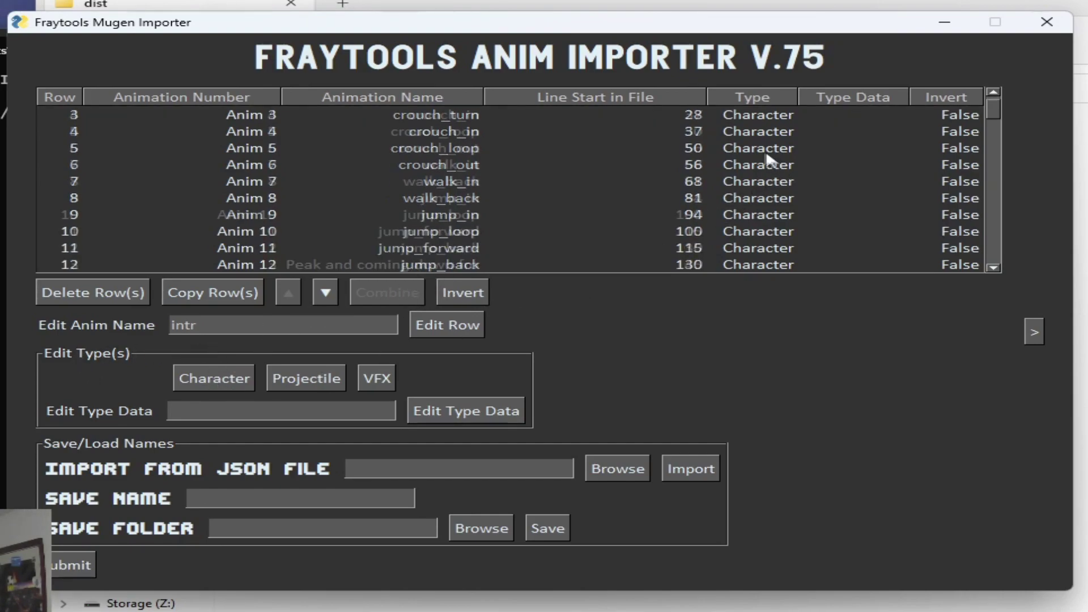
pyautogui.scroll(-7, 745, 186)
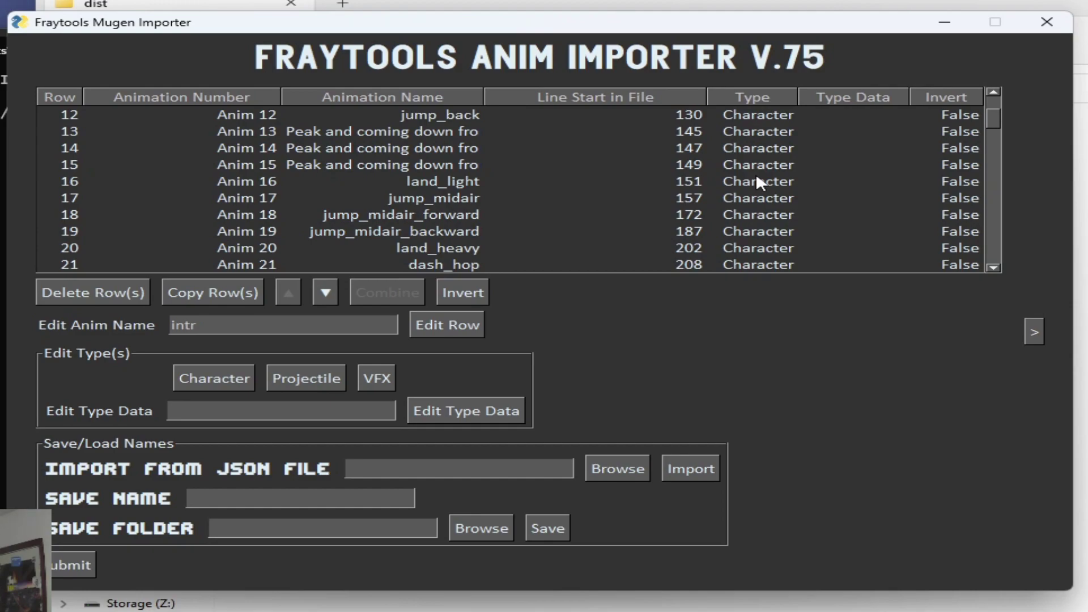
pyautogui.scroll(-10, 757, 173)
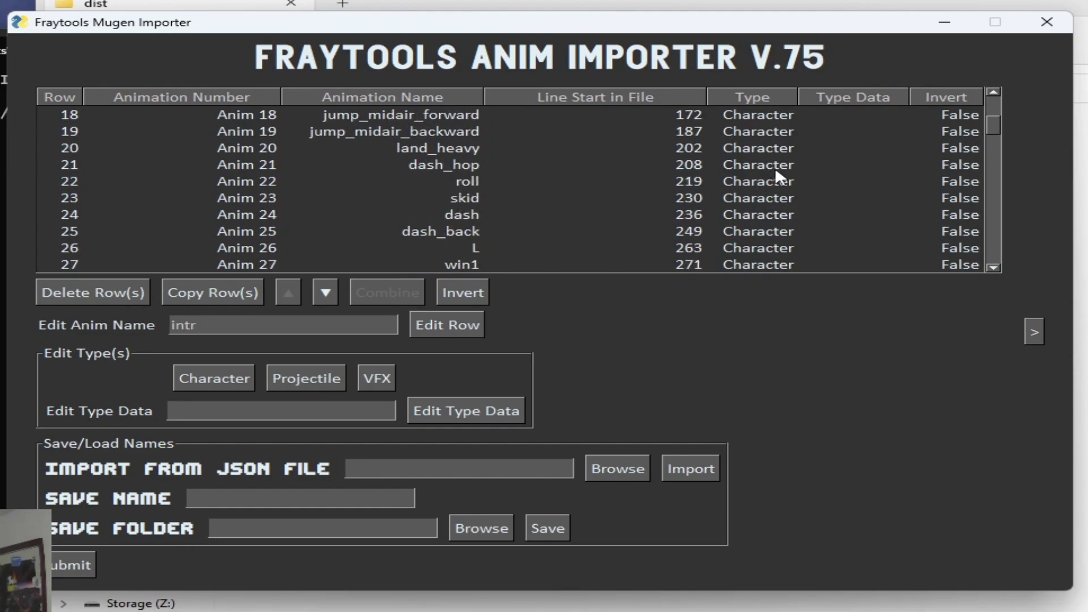
pyautogui.scroll(3, 737, 160)
pyautogui.scroll(-13, 731, 164)
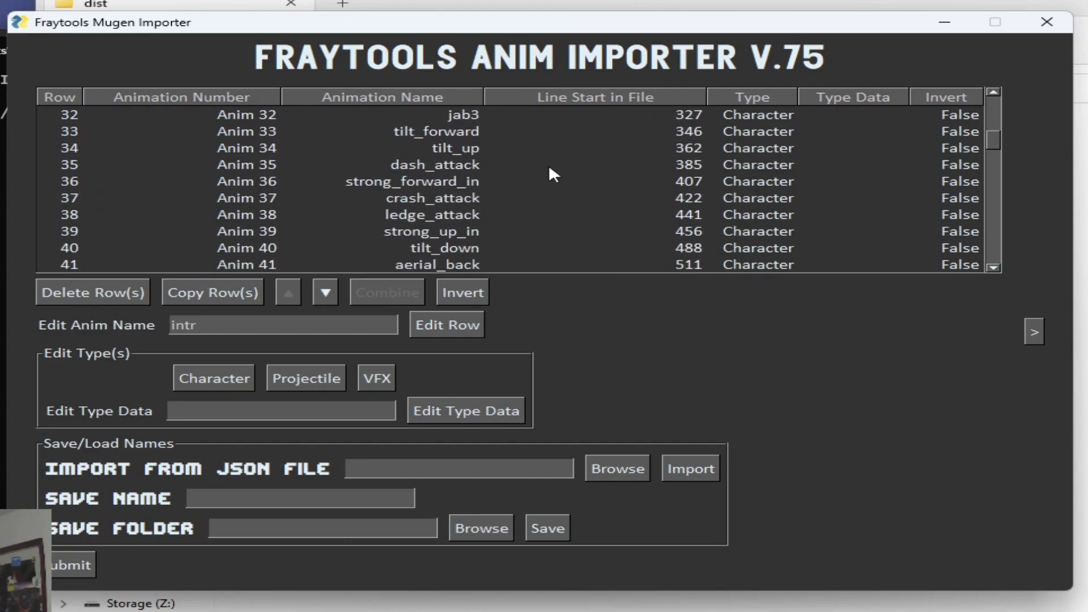
pyautogui.scroll(3, 510, 187)
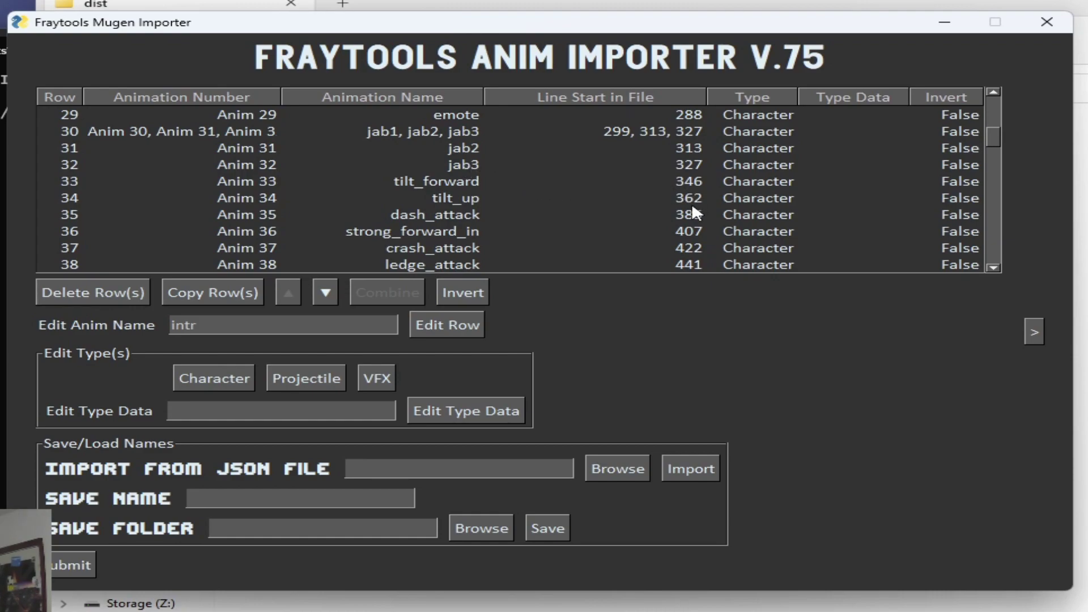
pyautogui.scroll(-9, 635, 175)
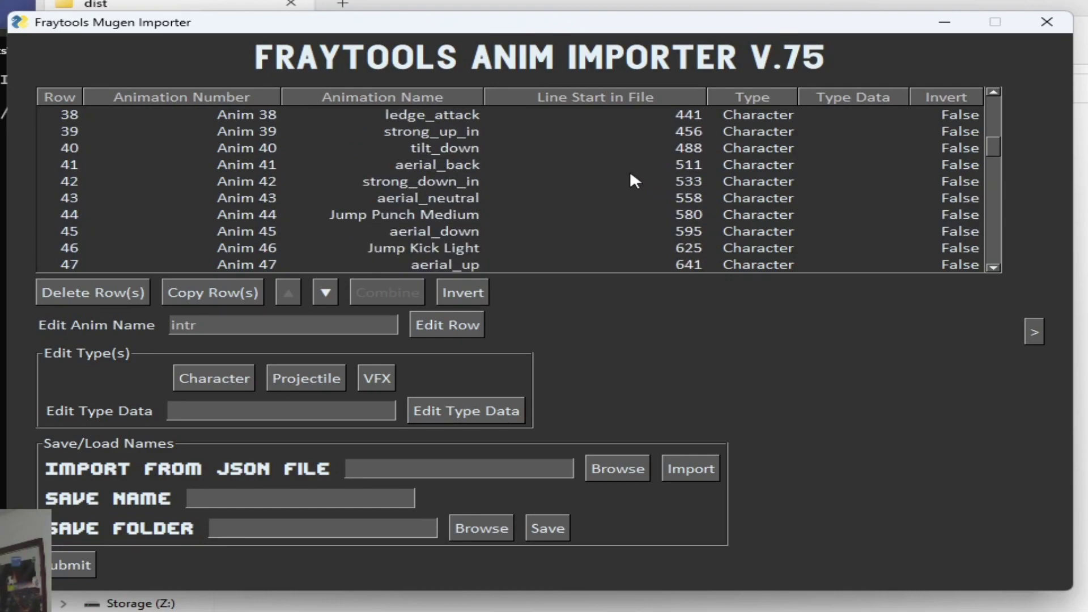
pyautogui.scroll(-5, 630, 170)
pyautogui.scroll(-15, 615, 169)
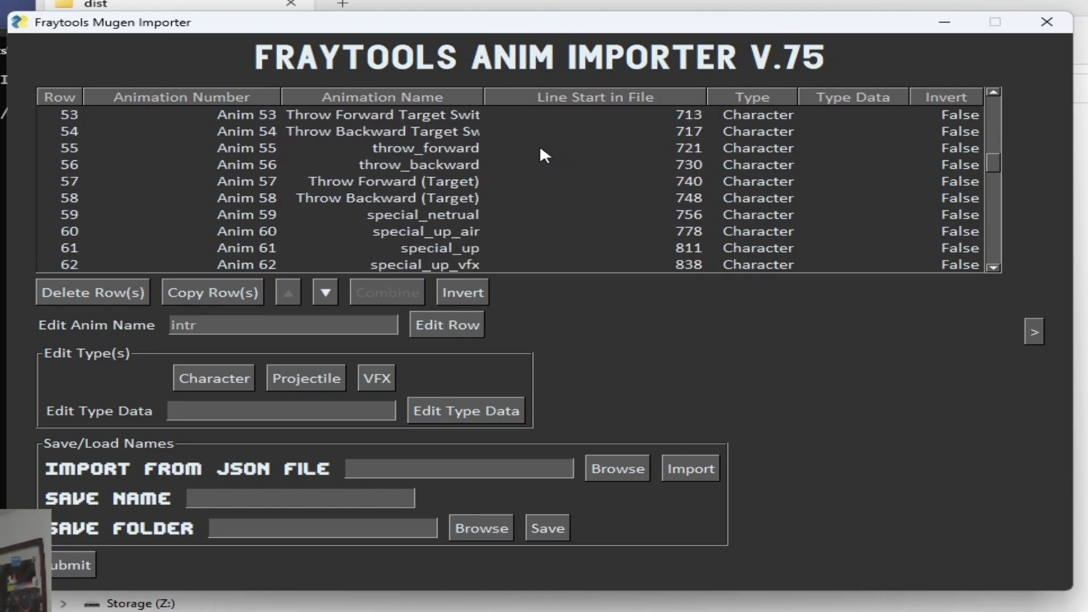
pyautogui.scroll(-17, 556, 164)
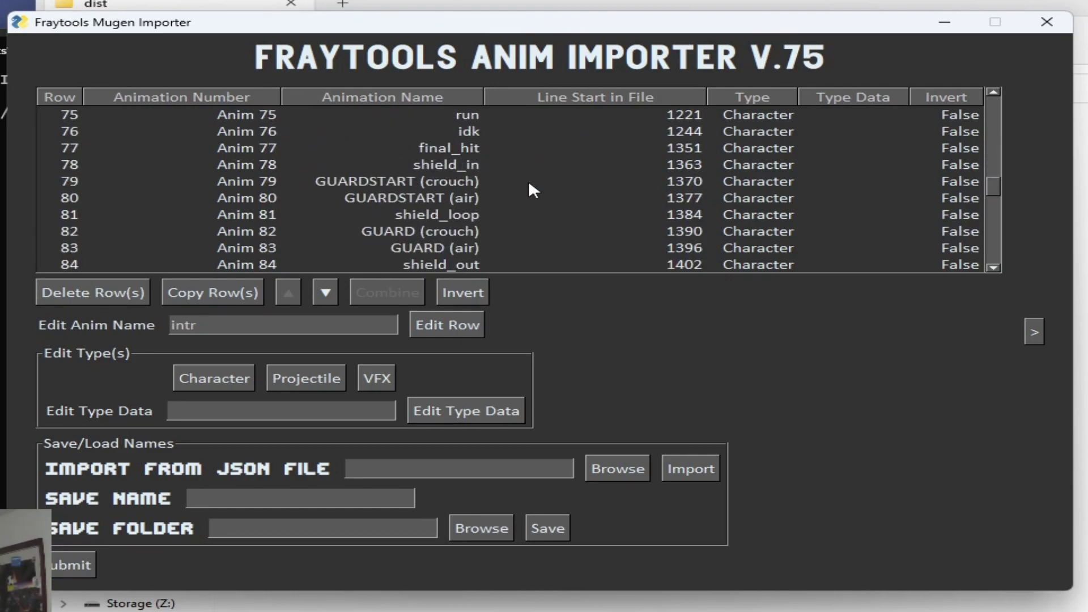
pyautogui.scroll(-1, 498, 173)
# Step: Make crouch guard rows 79, 82 and 85 Projectile type with type data projectileOne
pyautogui.click(444, 163)
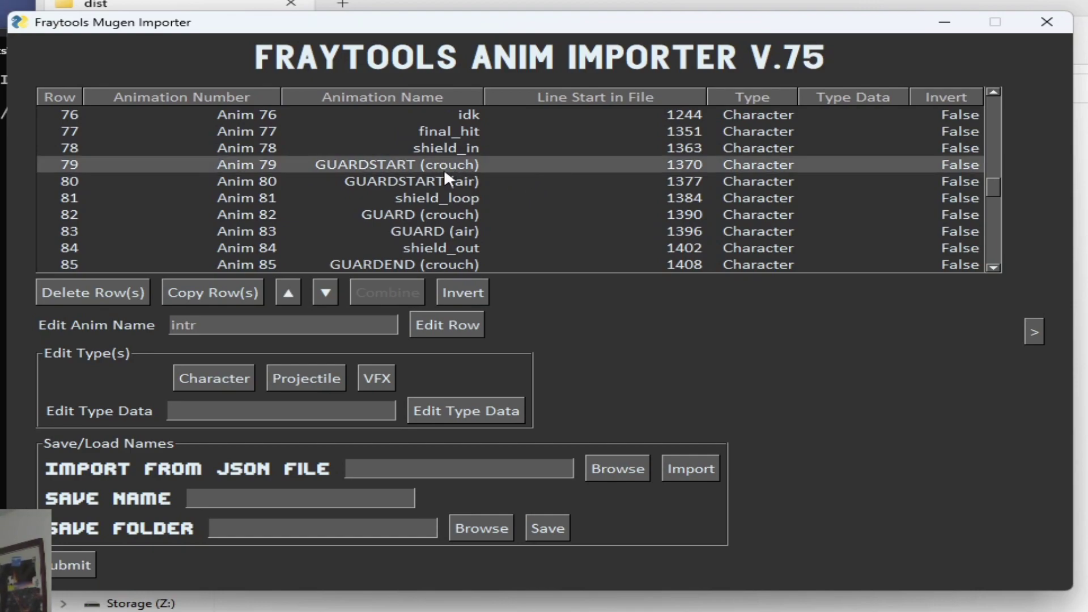
pyautogui.keyDown('ctrl'); pyautogui.click(444, 214); pyautogui.keyUp('ctrl')
pyautogui.scroll(-1, 459, 227)
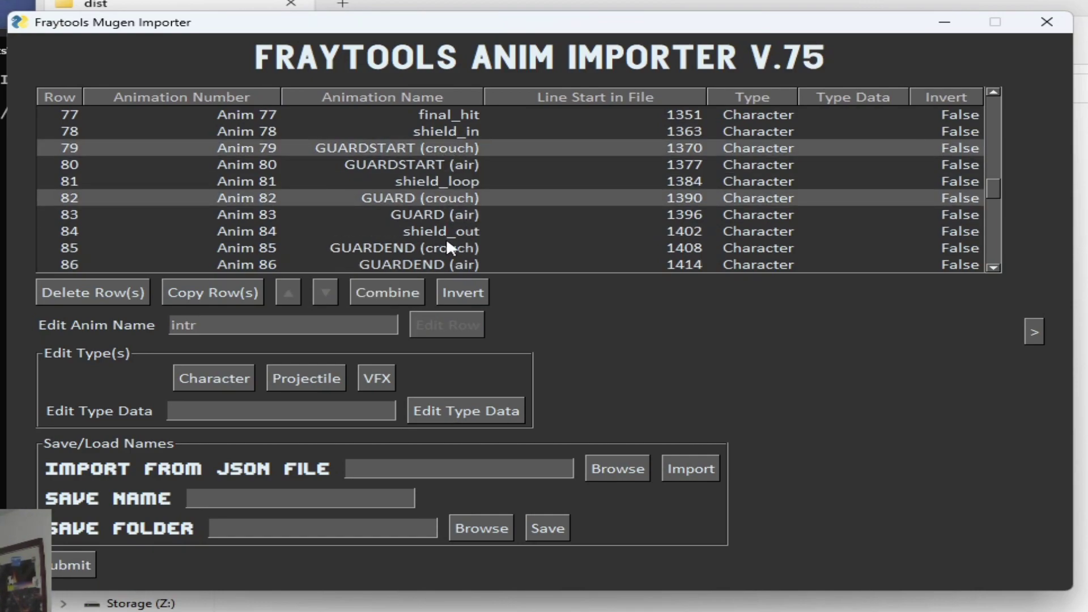
pyautogui.keyDown('ctrl'); pyautogui.click(447, 247); pyautogui.keyUp('ctrl')
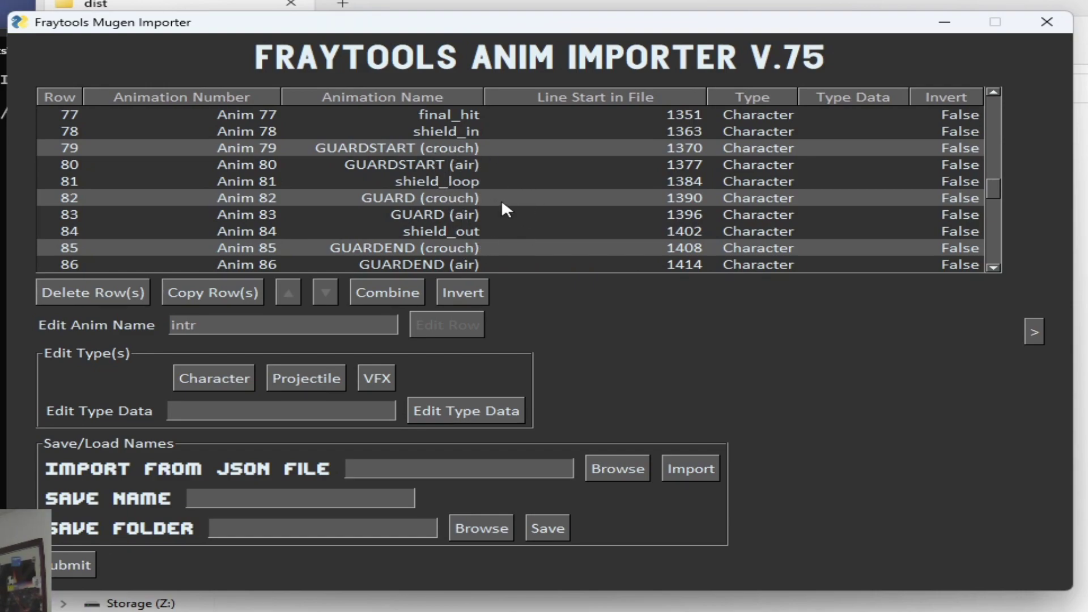
pyautogui.click(311, 378)
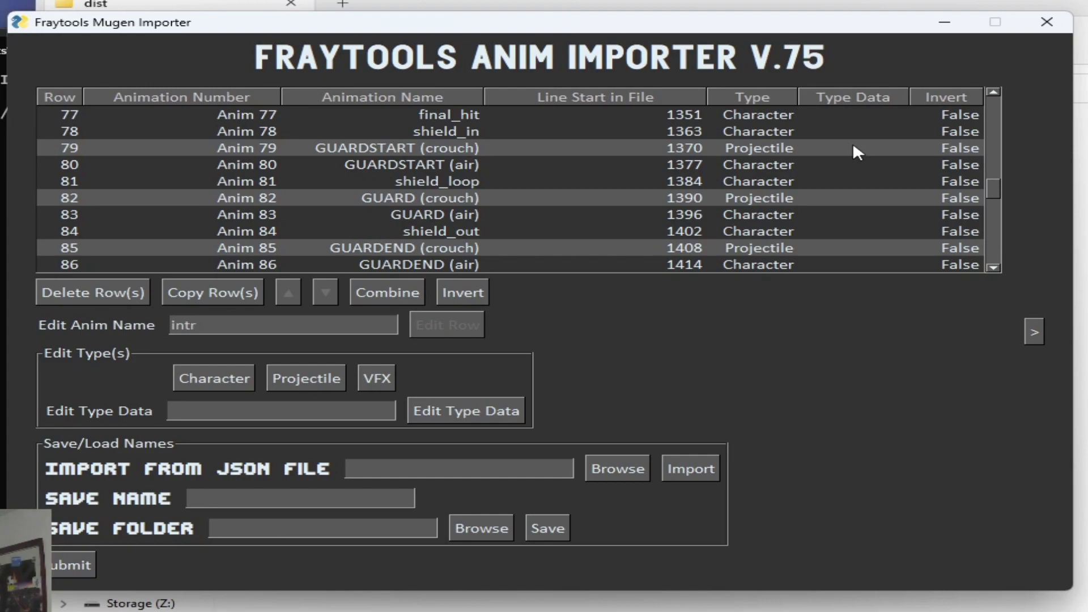
pyautogui.click(285, 405)
pyautogui.write('projectileOne')
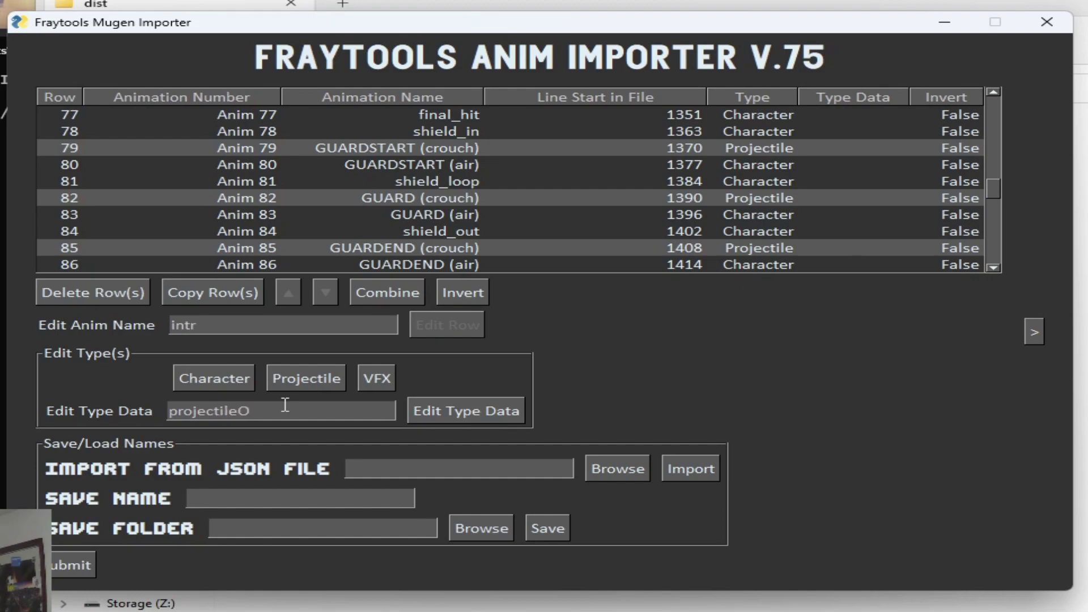
pyautogui.click(437, 410)
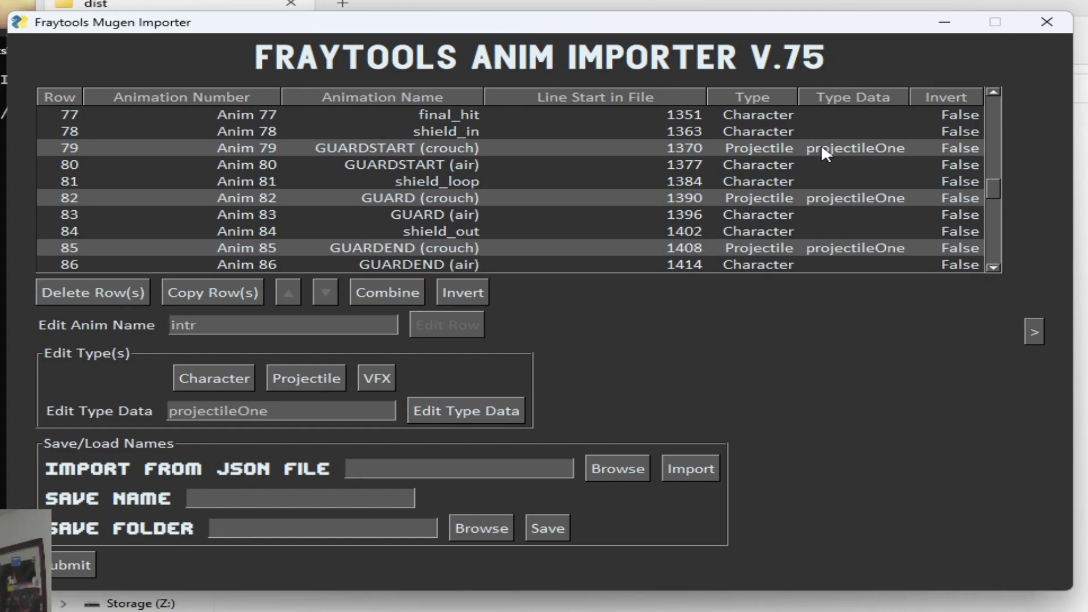
# Step: Select each crouch guard row in turn to verify its projectileOne setting
pyautogui.click(857, 198)
pyautogui.click(848, 147)
pyautogui.click(848, 198)
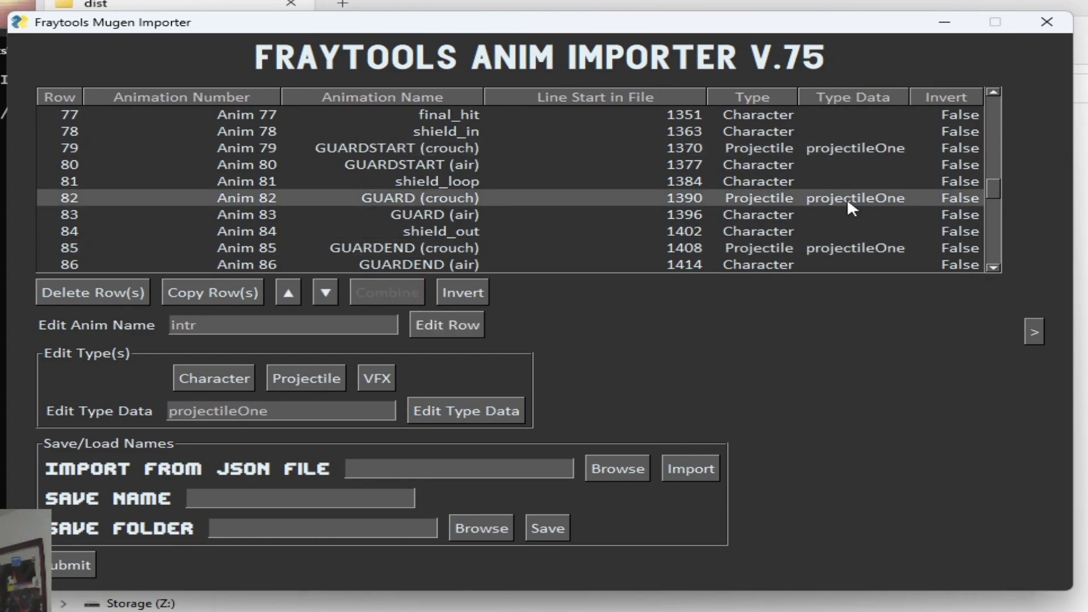
pyautogui.click(856, 248)
pyautogui.click(844, 149)
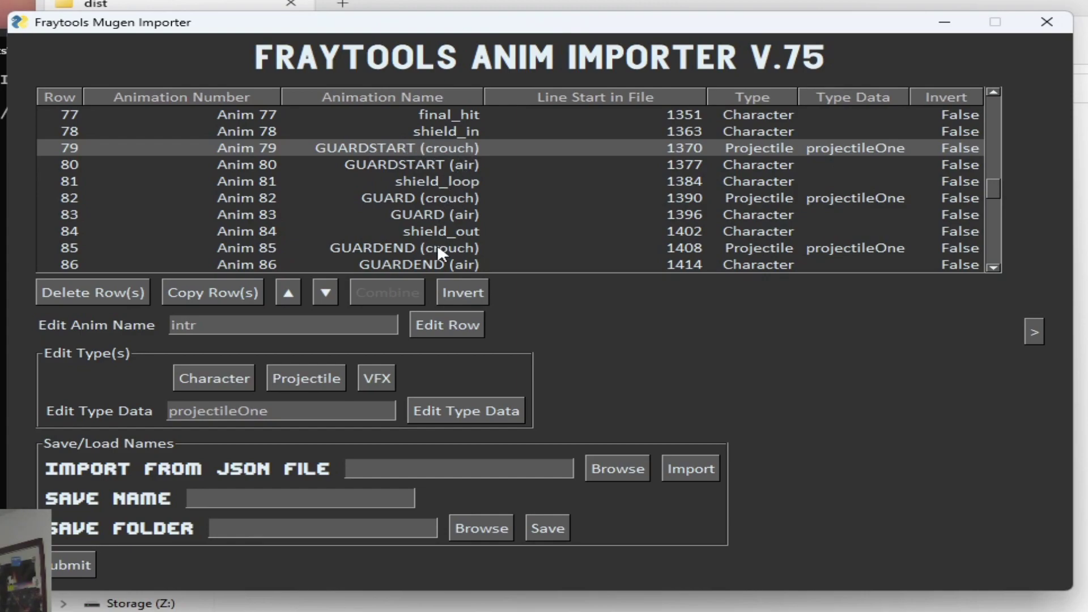
pyautogui.click(848, 198)
pyautogui.click(849, 248)
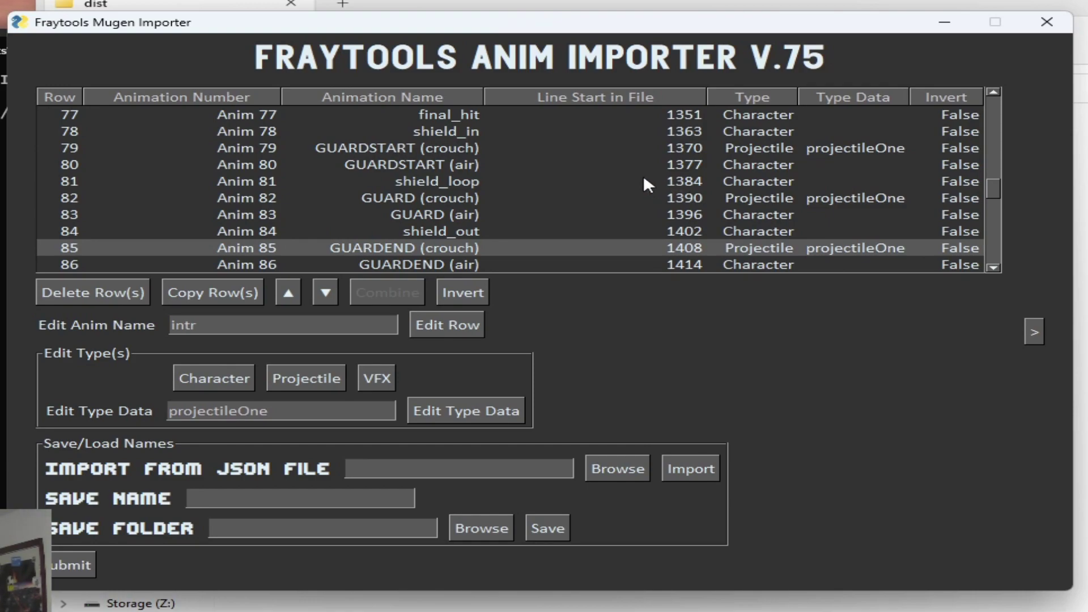
# Step: Make air guard rows 80, 83 and 86 Projectile with type data projectileTwo, then clear the field
pyautogui.click(451, 165)
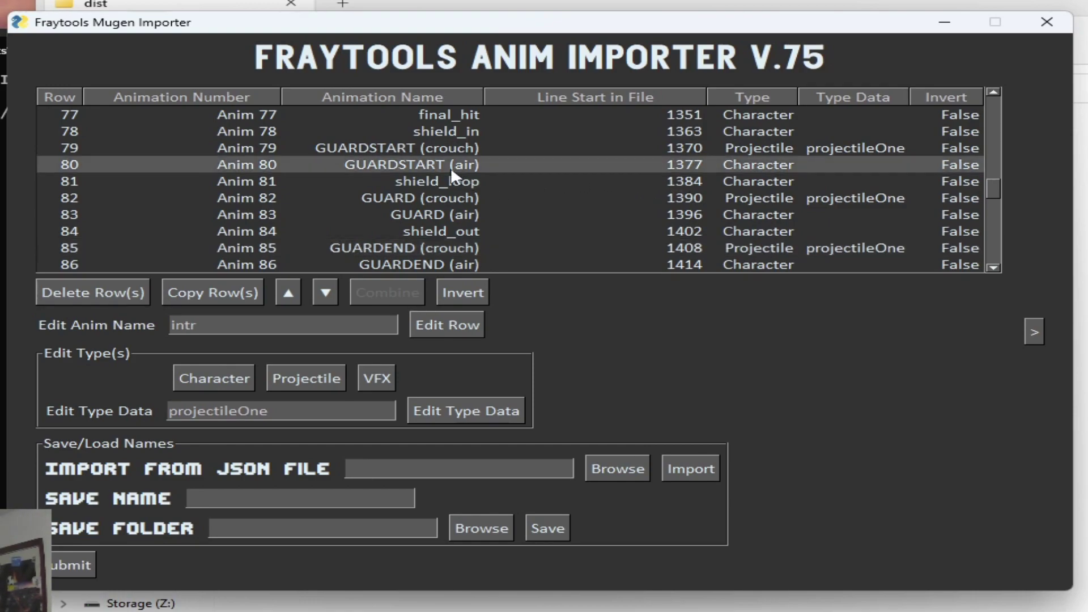
pyautogui.keyDown('ctrl'); pyautogui.click(452, 215); pyautogui.keyUp('ctrl')
pyautogui.keyDown('ctrl'); pyautogui.click(451, 266); pyautogui.keyUp('ctrl')
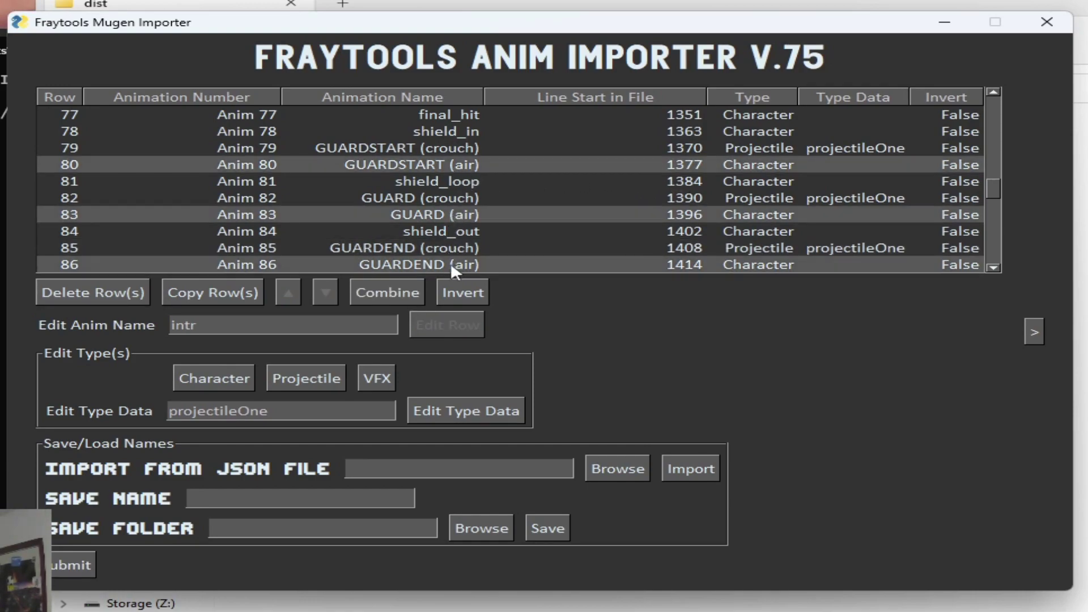
pyautogui.click(311, 375)
pyautogui.moveTo(284, 410); pyautogui.dragTo(239, 410)
pyautogui.write('Two')
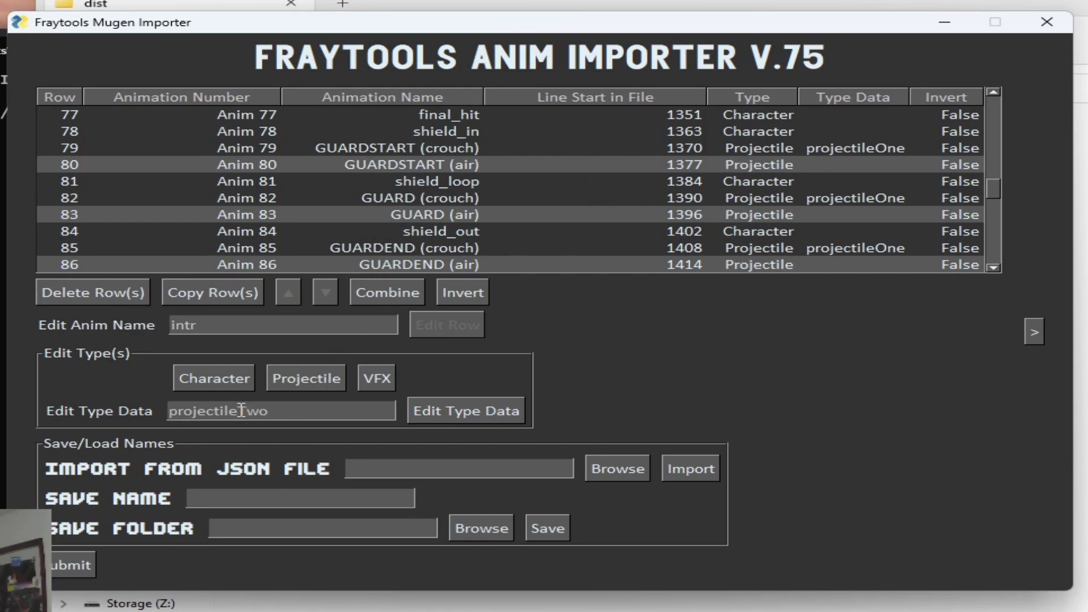
pyautogui.click(448, 412)
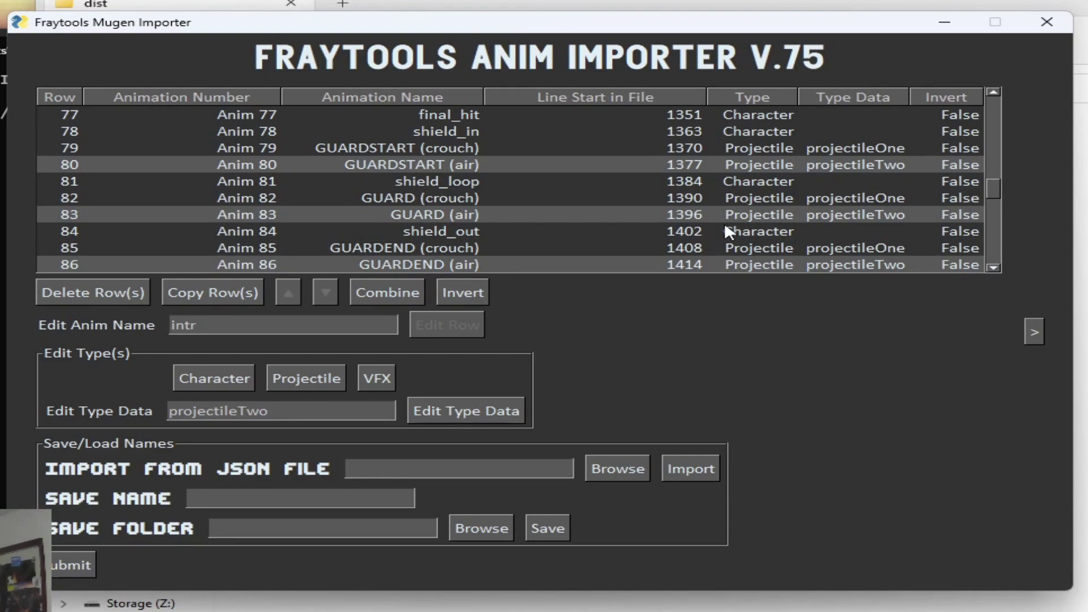
pyautogui.doubleClick(301, 410)
pyautogui.press('BackSpace')
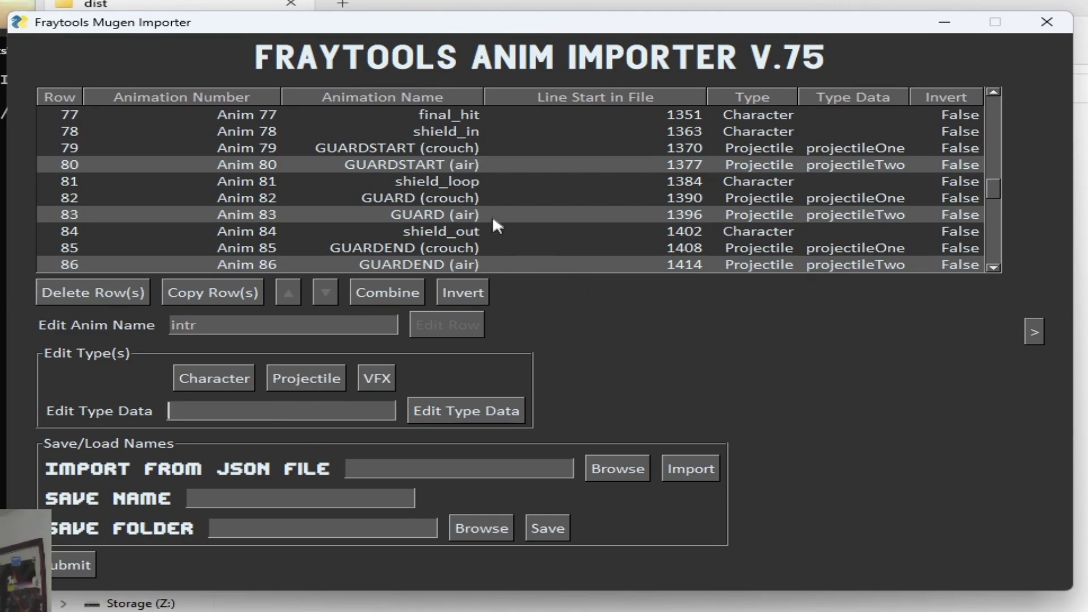
# Step: Scroll up to the special_up rows and select the special_up_vfx row (row 62)
pyautogui.scroll(4, 493, 220)
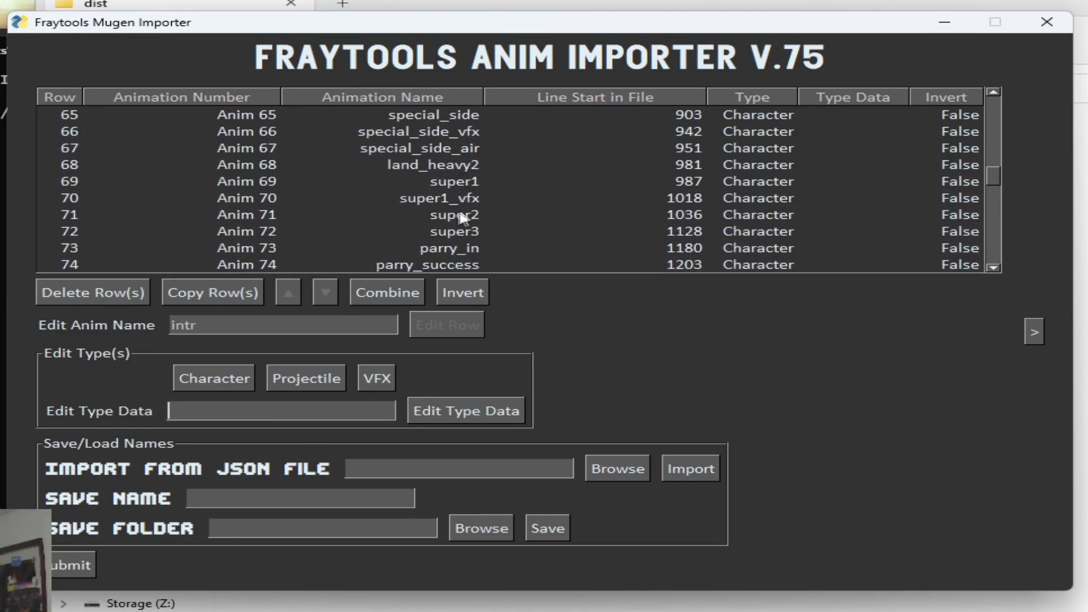
pyautogui.scroll(3, 464, 210)
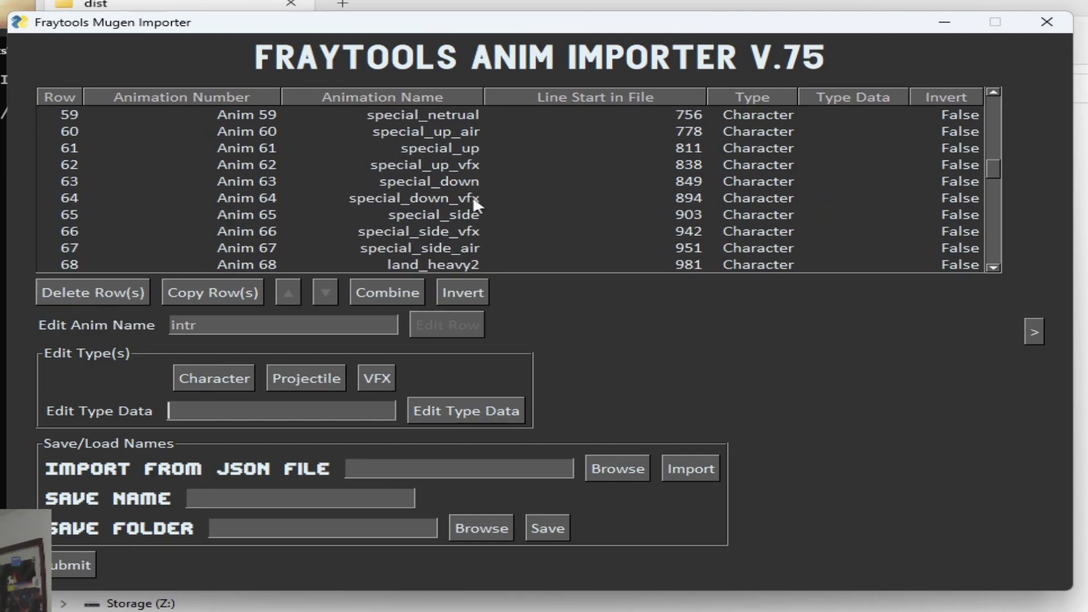
pyautogui.scroll(1, 481, 187)
pyautogui.click(473, 180)
pyautogui.click(468, 168)
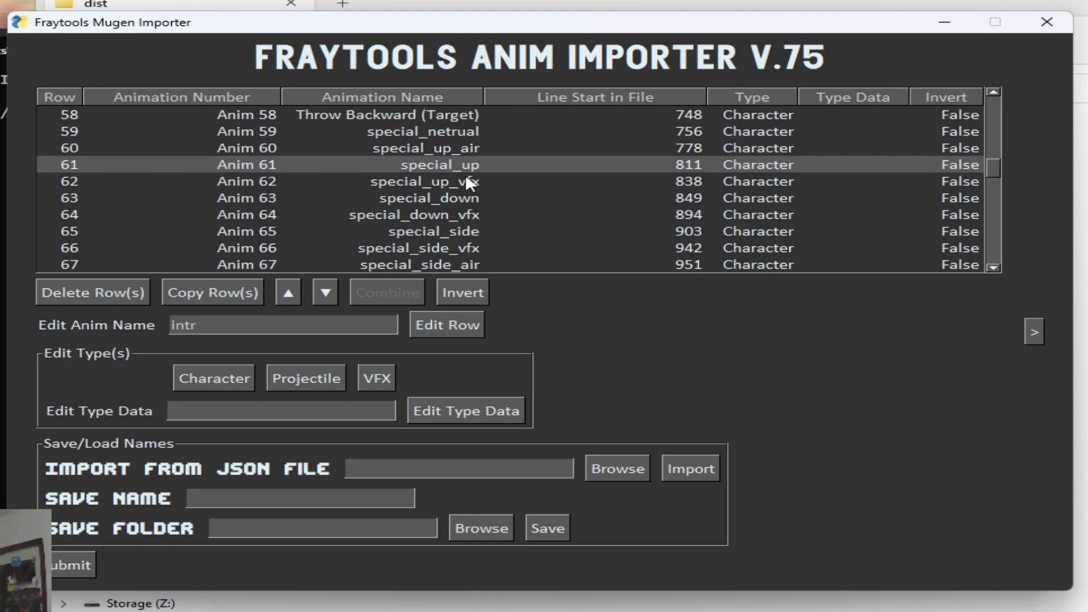
pyautogui.click(434, 180)
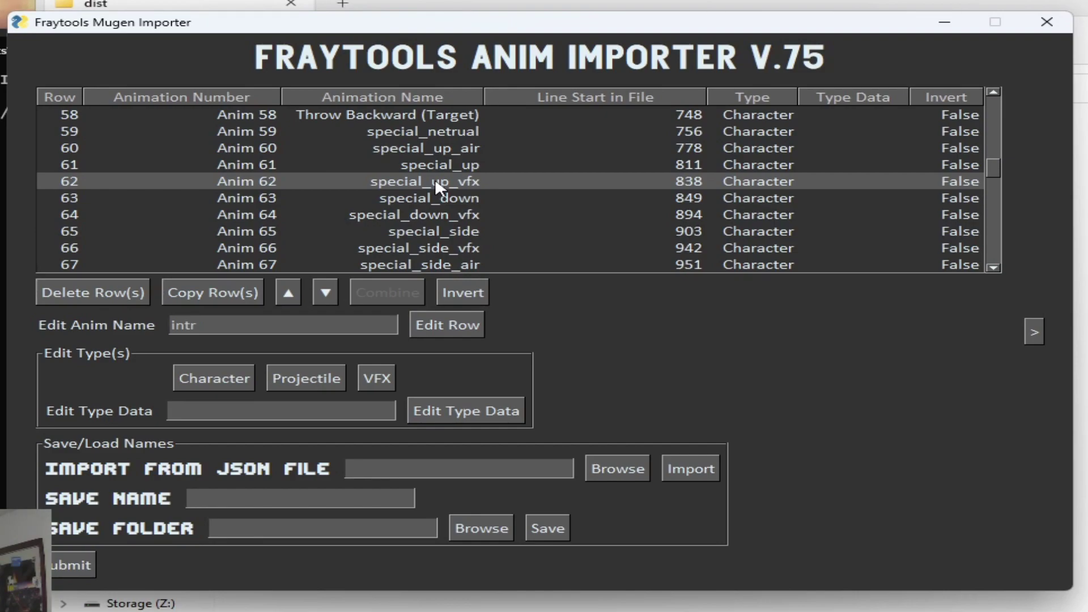
pyautogui.click(413, 163)
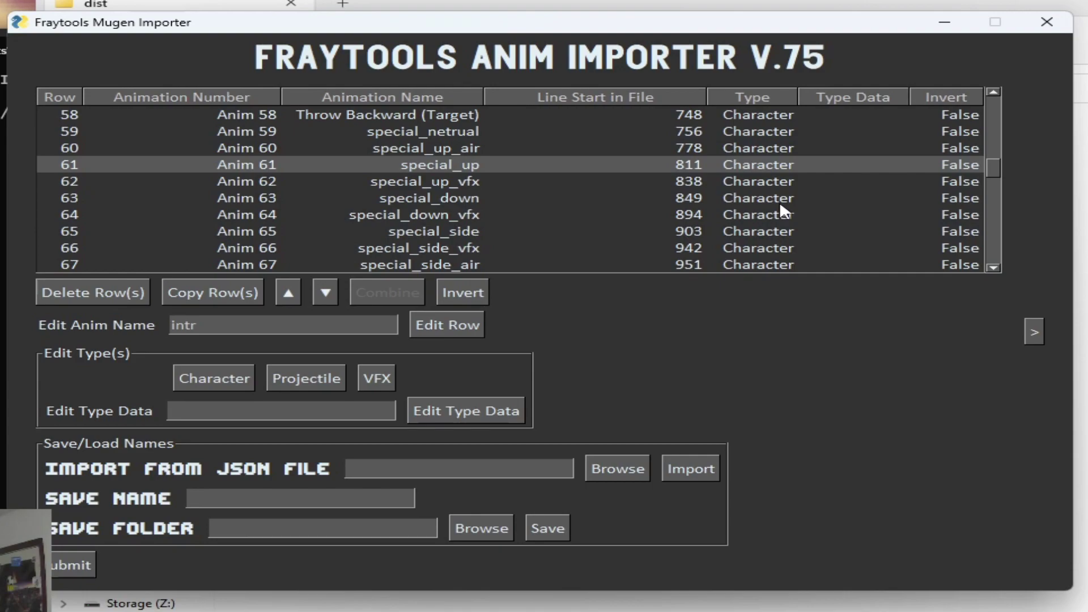
pyautogui.click(484, 184)
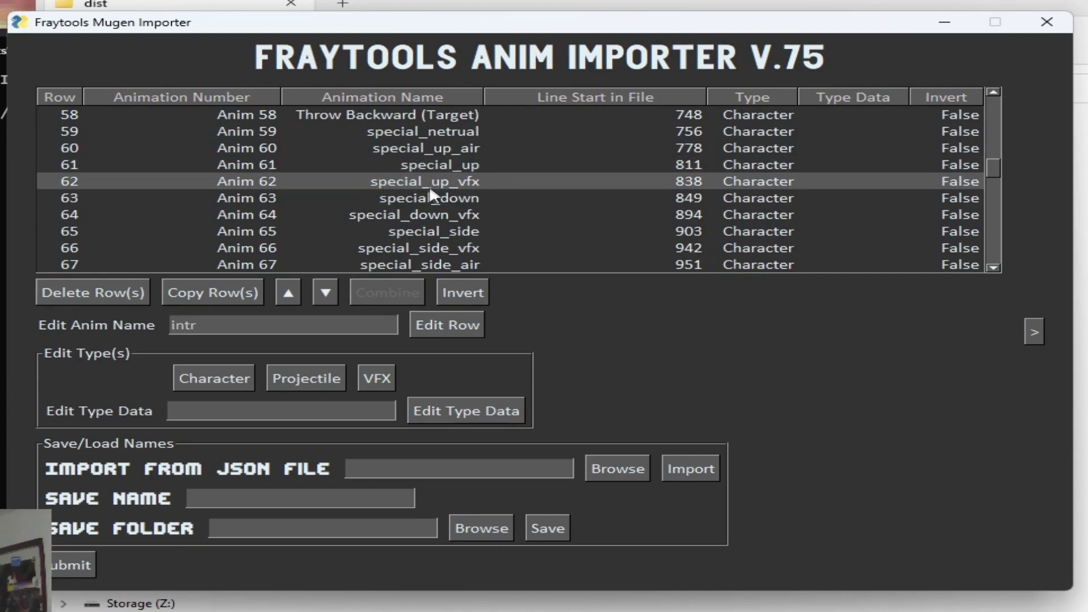
# Step: Set special_up_vfx to the VFX type with type data 'special_up'
pyautogui.click(380, 377)
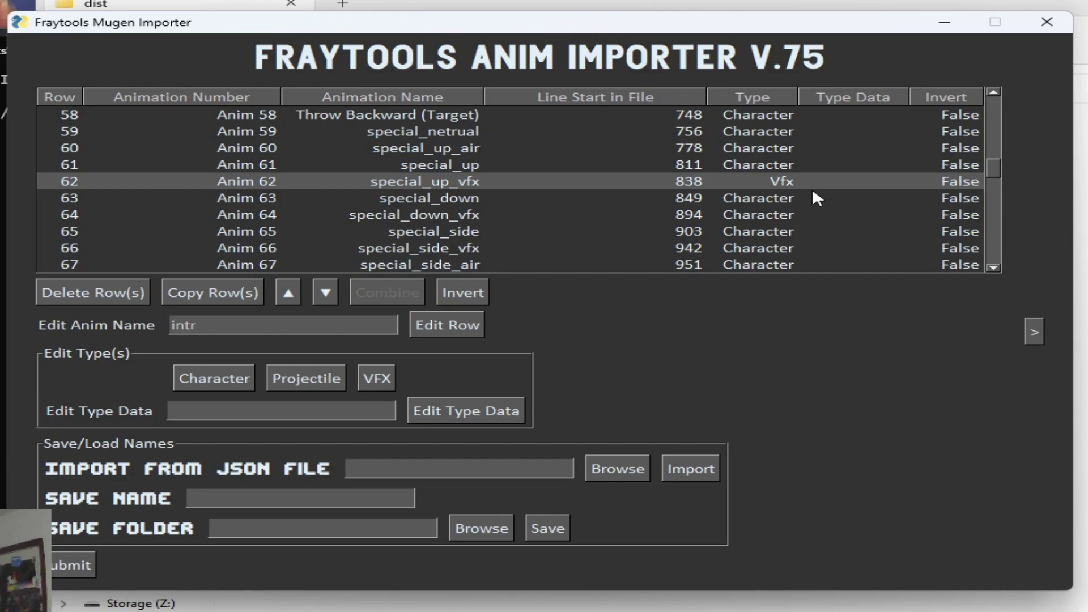
pyautogui.click(291, 412)
pyautogui.write('special_up')
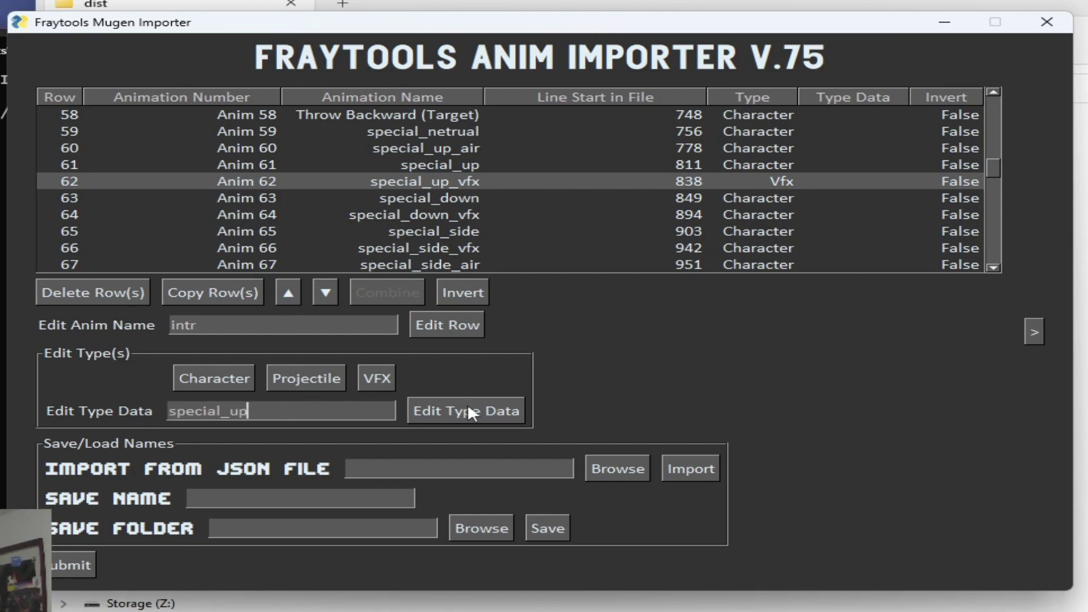
pyautogui.click(468, 409)
# Step: Compare the special_up and special_up_vfx rows to confirm the new type
pyautogui.click(451, 164)
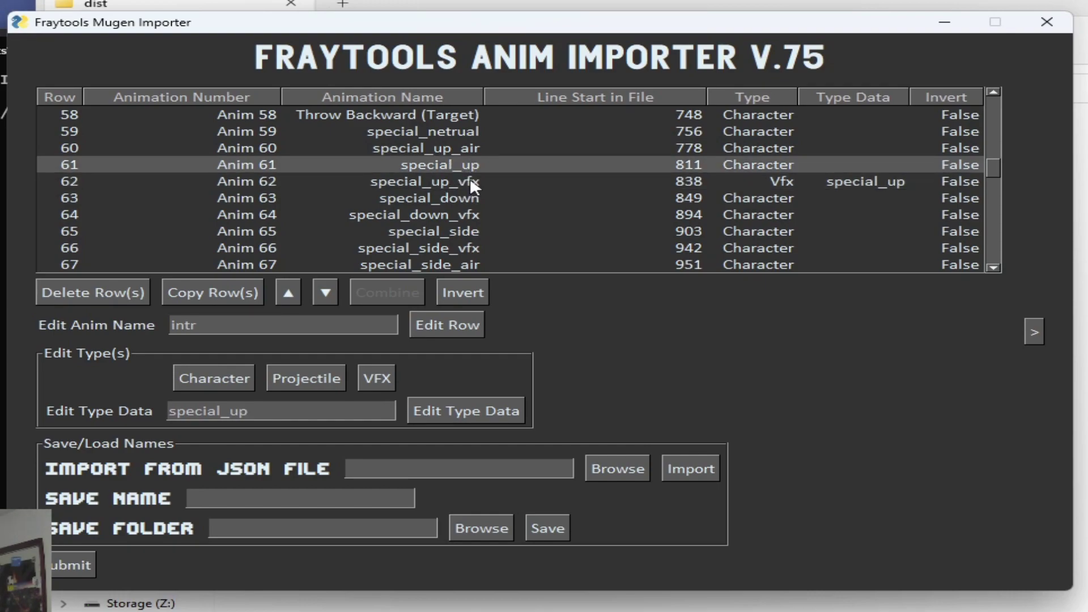
pyautogui.click(465, 182)
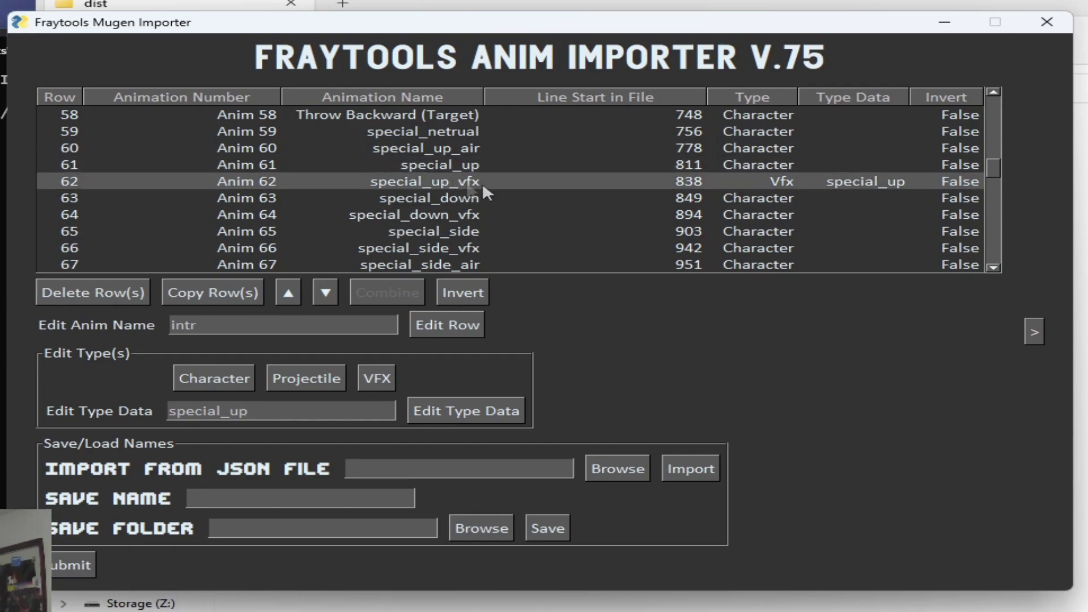
pyautogui.click(460, 165)
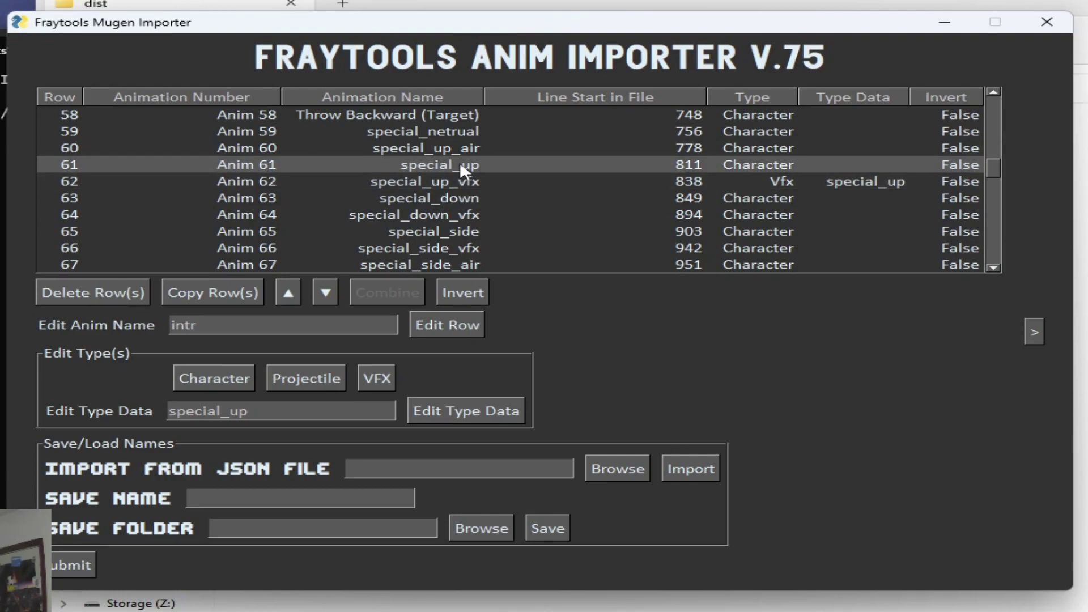